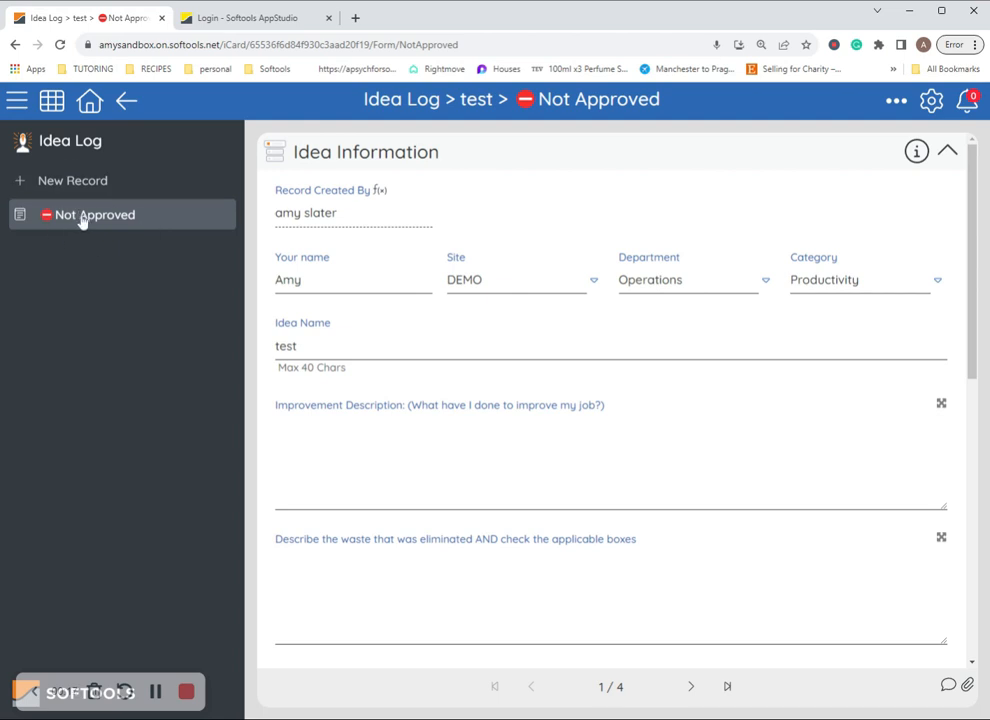
Set the test record's Approval Status to 3-Approved and return to the Idea Log library
scroll(475, 312, "down", 10)
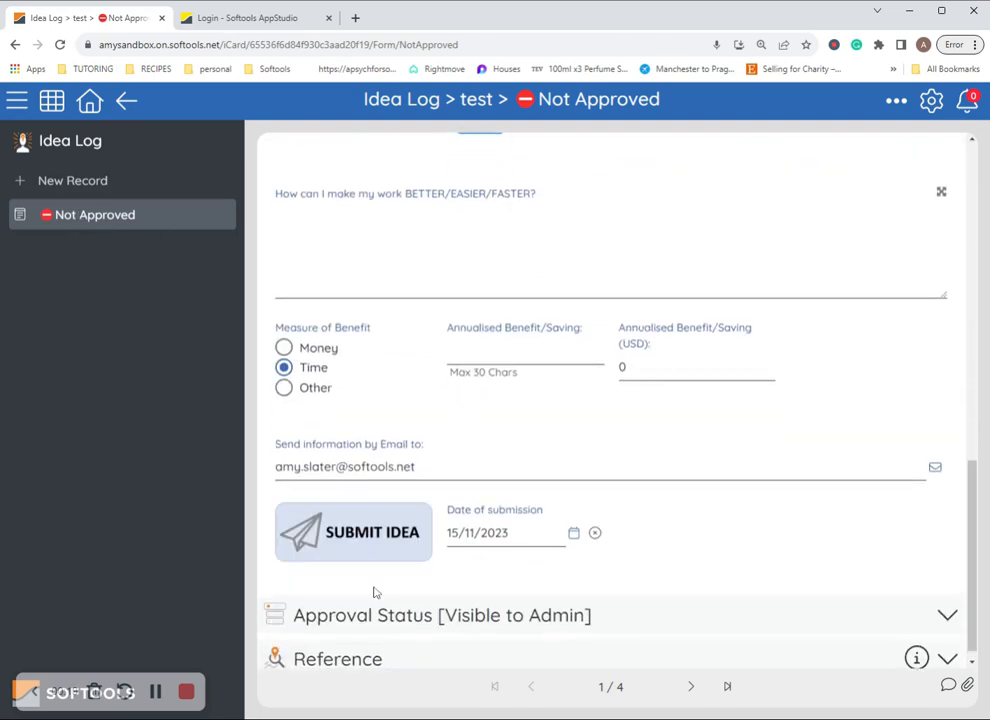
scroll(386, 616, "down", 4)
left_click(340, 418)
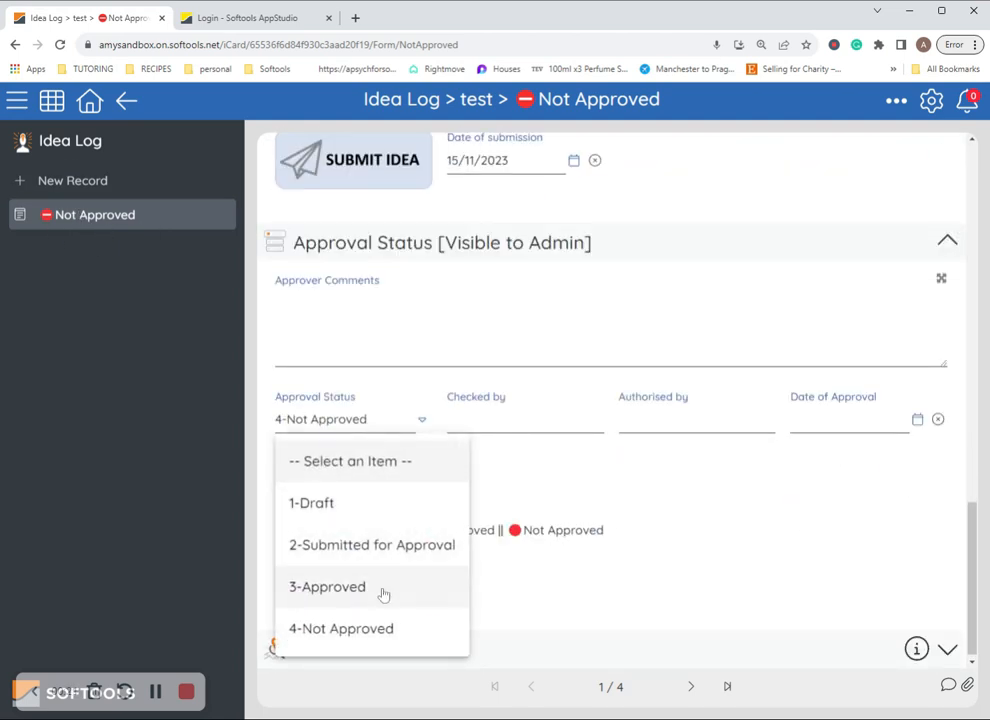
left_click(382, 592)
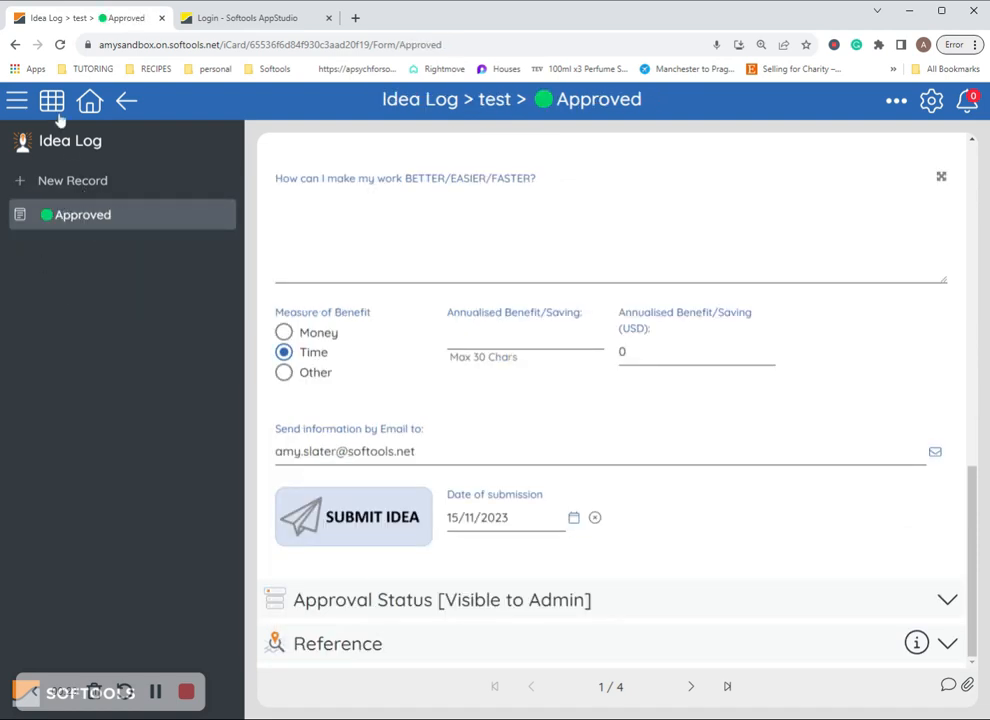
left_click(124, 101)
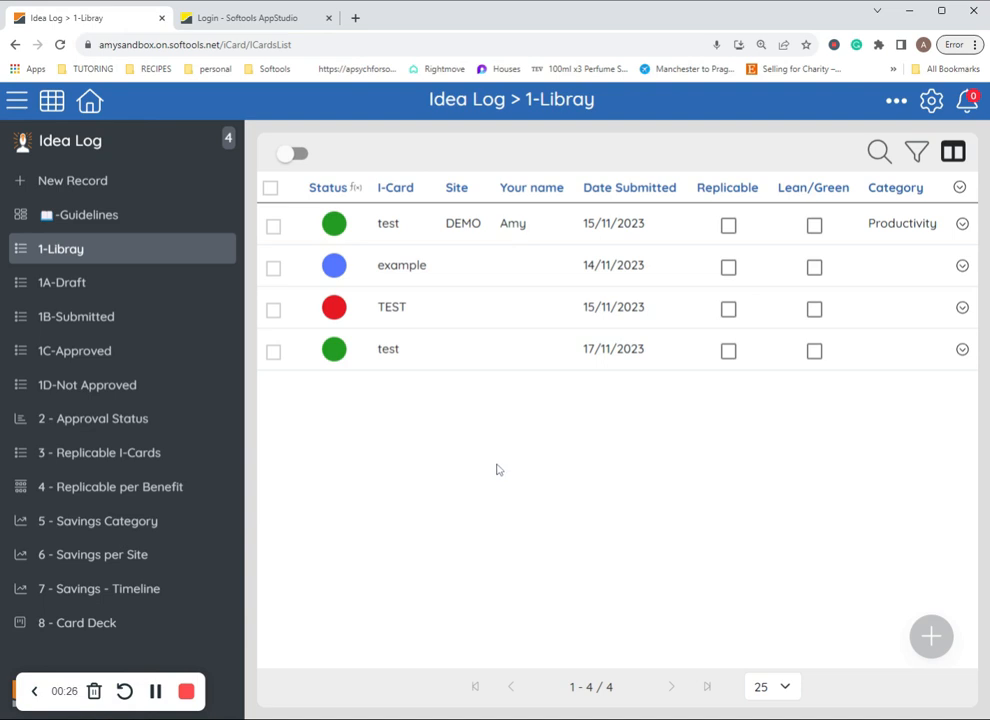
Switch to Softools AppStudio, log in and open the Idea Log app's list of forms
left_click(243, 19)
left_click(533, 556)
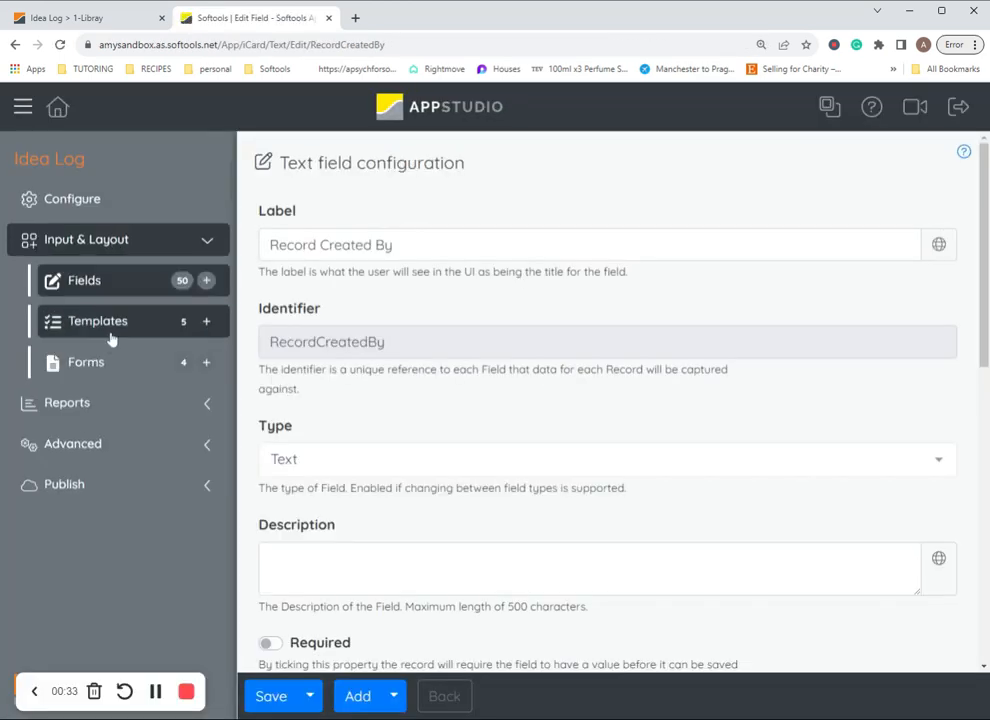
left_click(106, 361)
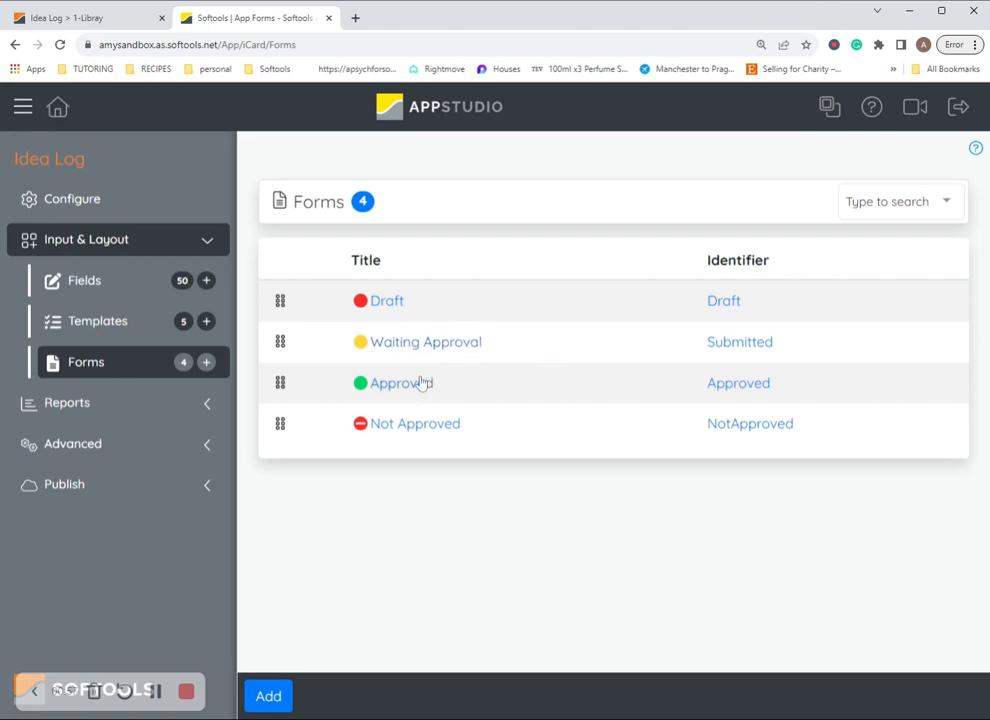
Filter the Idea Log app's fields to show only the Selection type
left_click(90, 284)
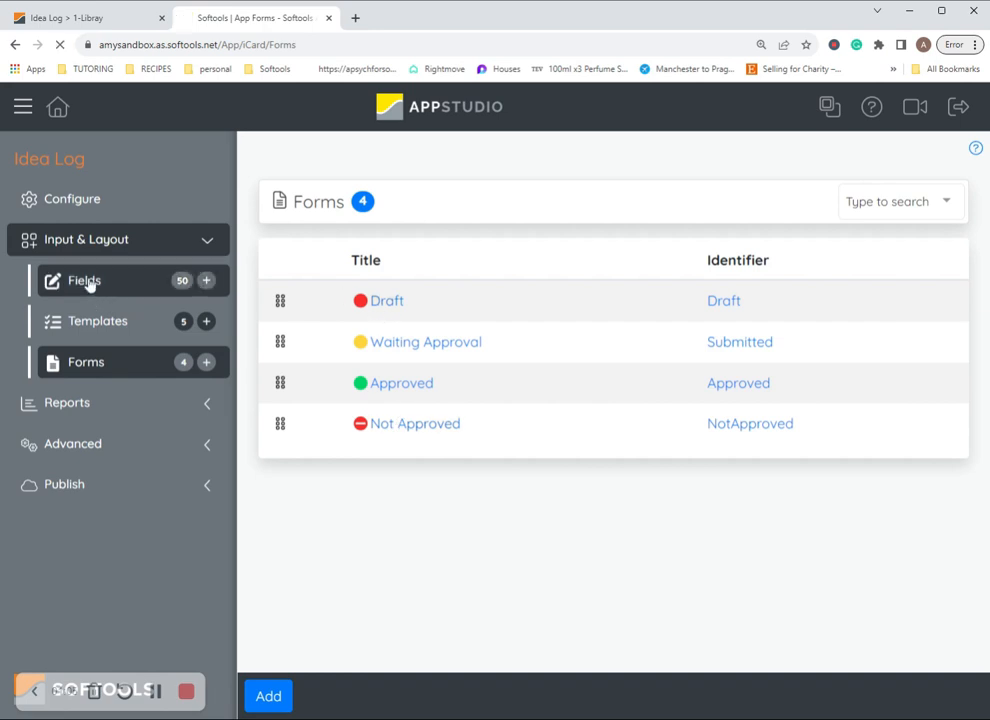
left_click(890, 205)
scroll(840, 347, "down", 4)
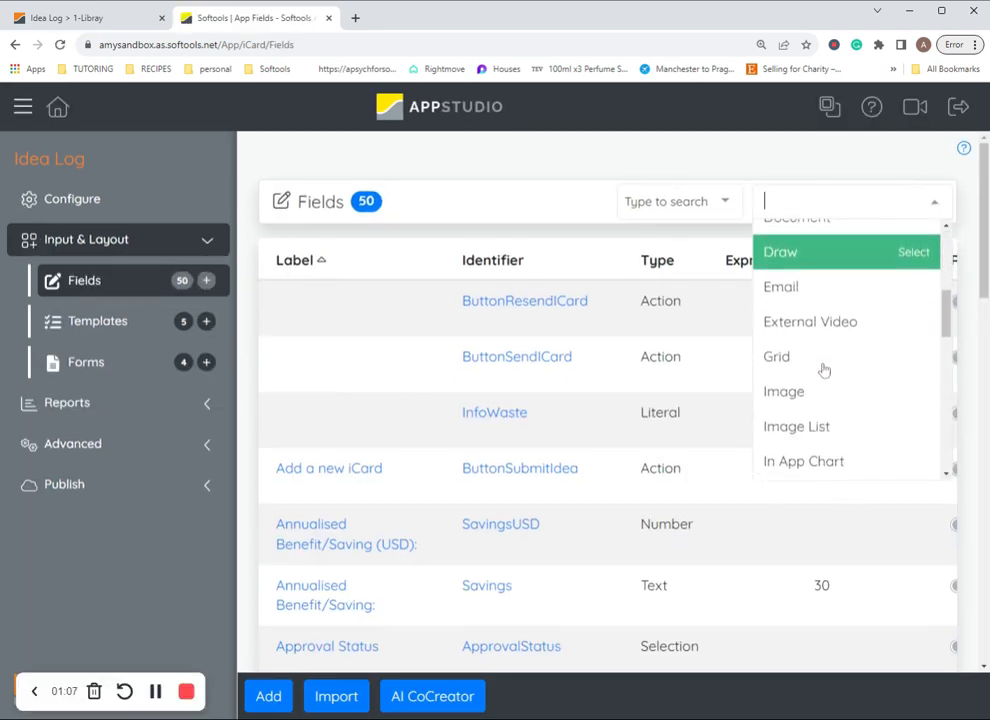
scroll(824, 370, "down", 5)
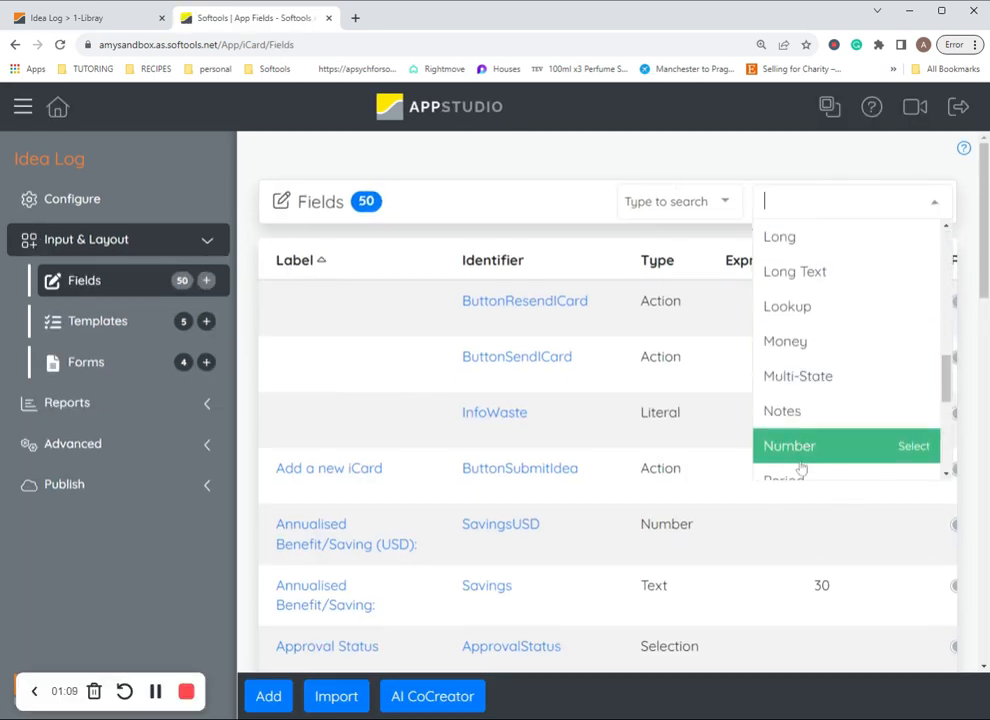
scroll(805, 455, "down", 4)
left_click(830, 378)
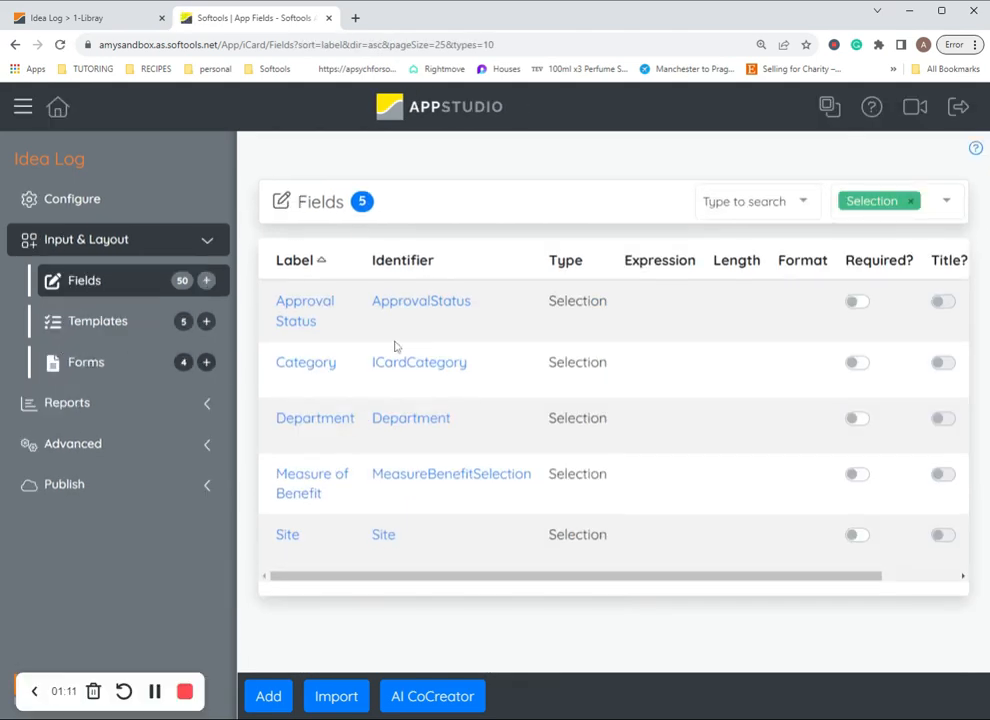
Open the Approval Status field's configuration and view the options of its Approval select list
left_click(446, 302)
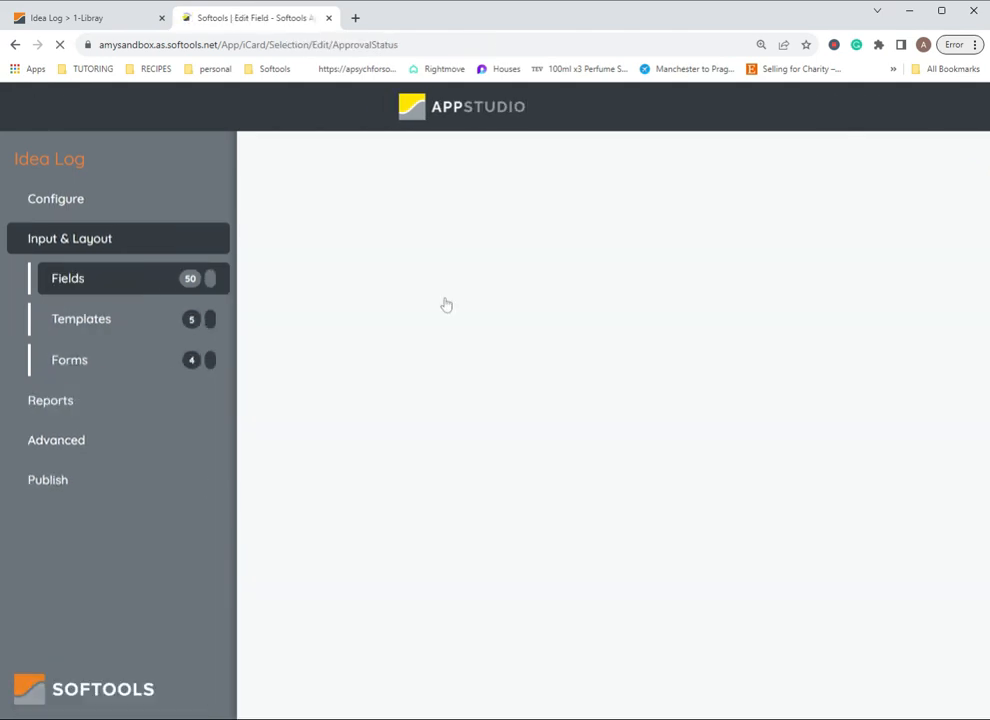
scroll(442, 365, "down", 8)
scroll(410, 343, "up", 1)
scroll(410, 343, "up", 1)
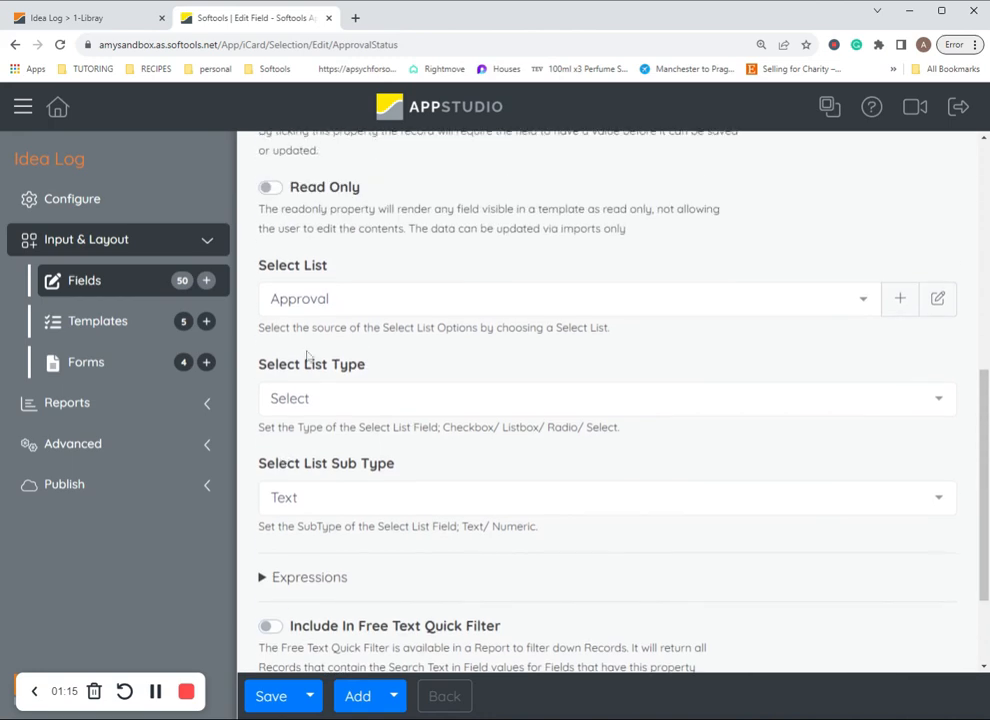
left_click(939, 300)
scroll(600, 465, "down", 3)
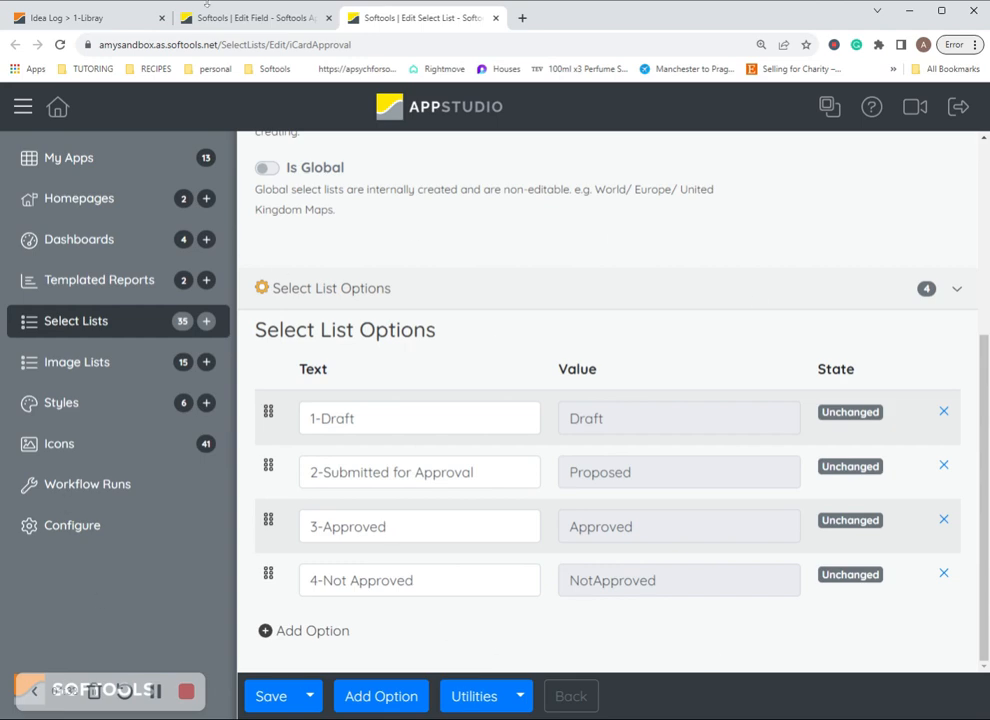
Return to the app's forms and inspect the Draft form's filter rule, leaving it unedited
left_click(240, 17)
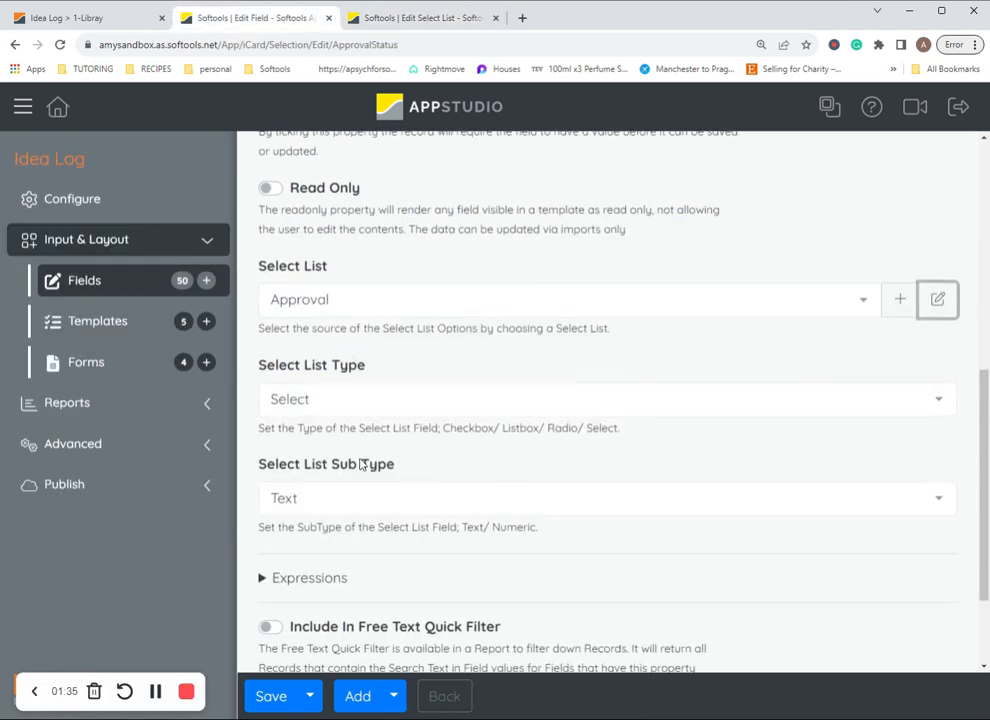
scroll(362, 465, "up", 4)
scroll(362, 465, "up", 2)
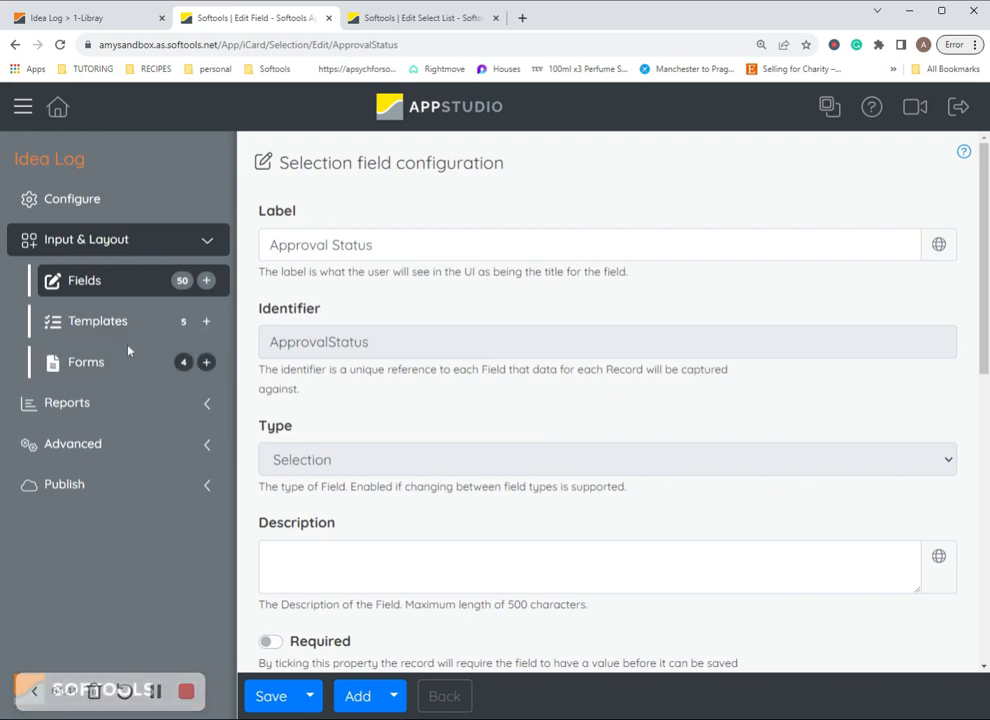
left_click(115, 376)
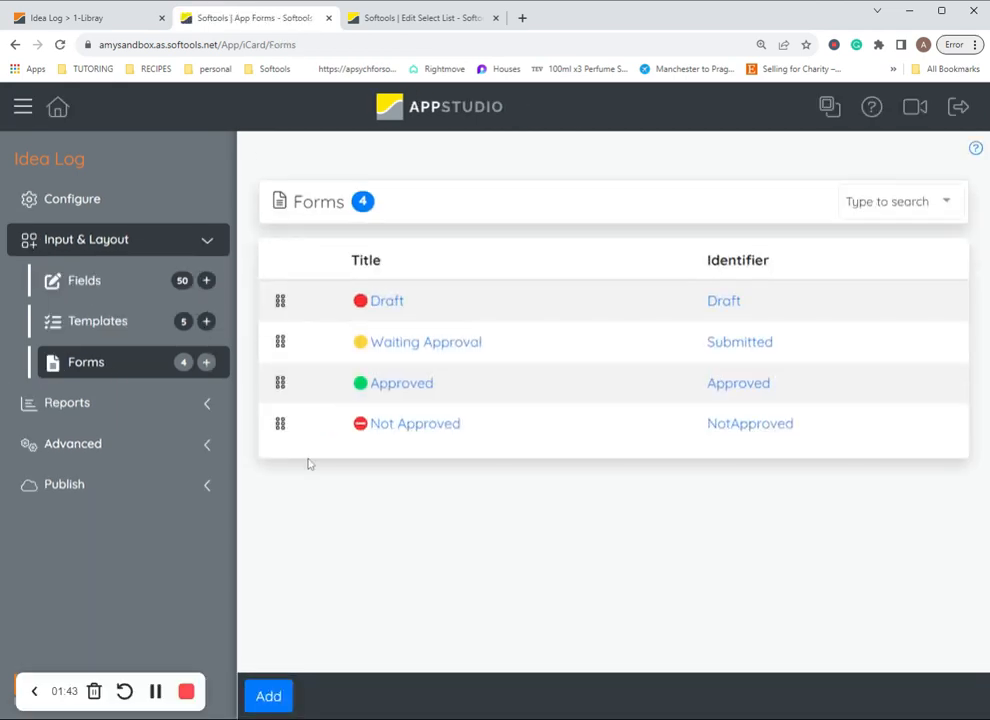
left_click(389, 302)
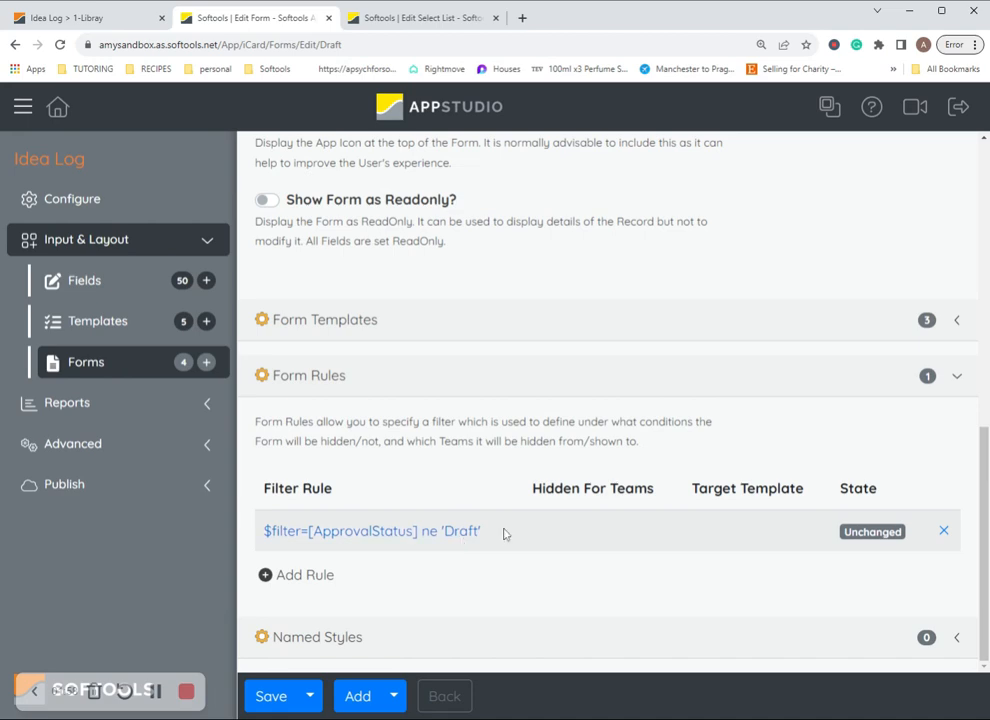
left_click(429, 531)
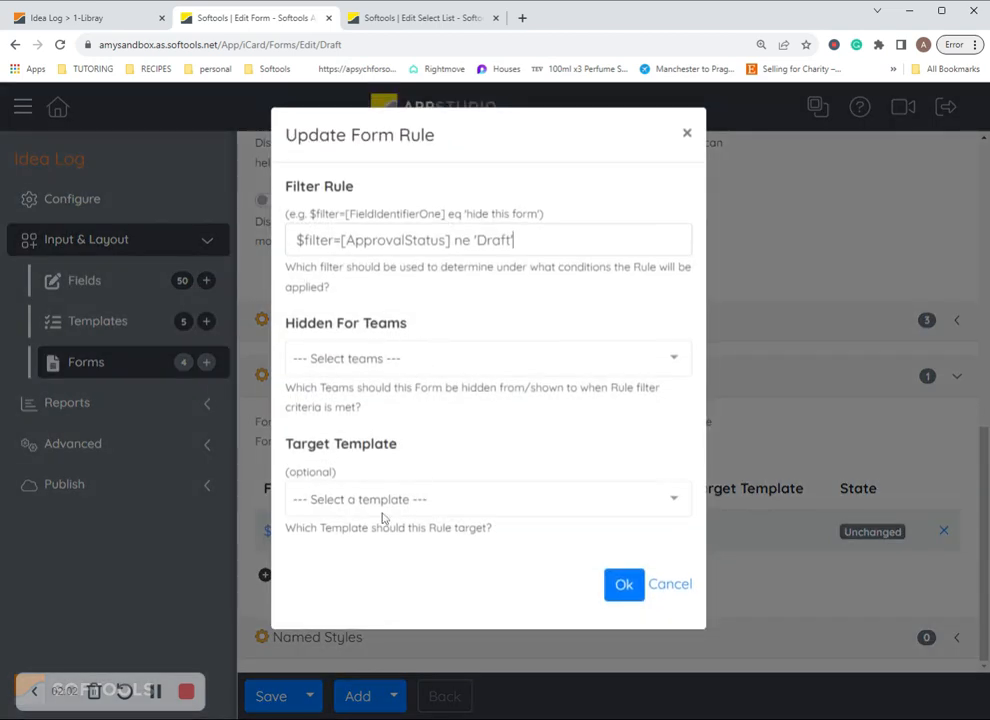
left_click(685, 588)
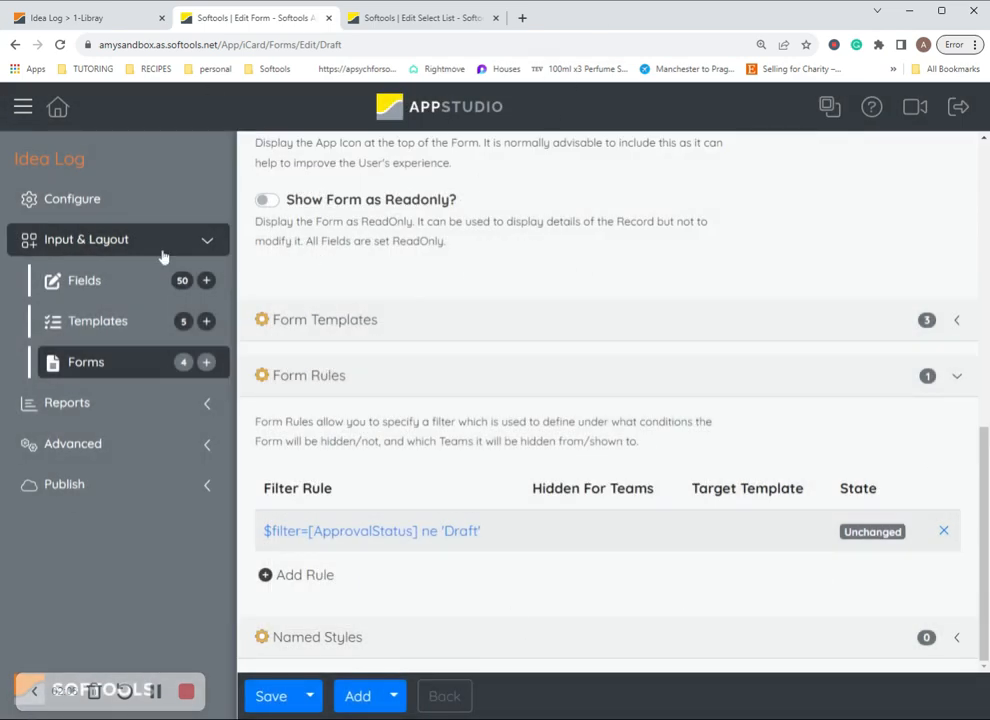
Open the Waiting Approval form and view its form rules
left_click(133, 369)
left_click(421, 343)
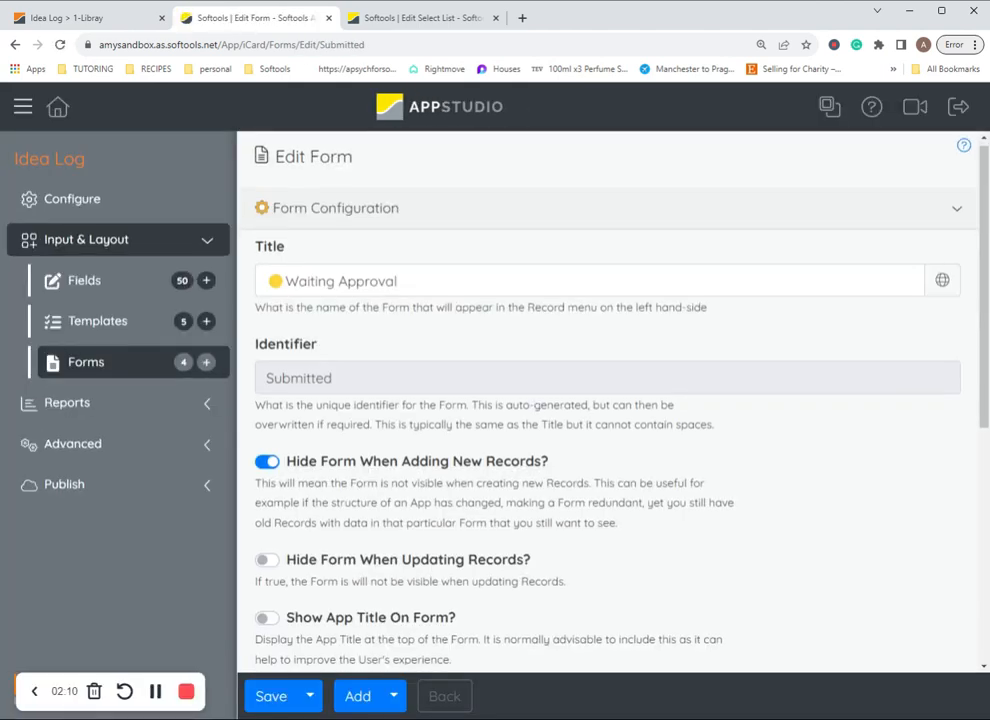
scroll(347, 544, "down", 5)
left_click(363, 591)
scroll(363, 570, "down", 2)
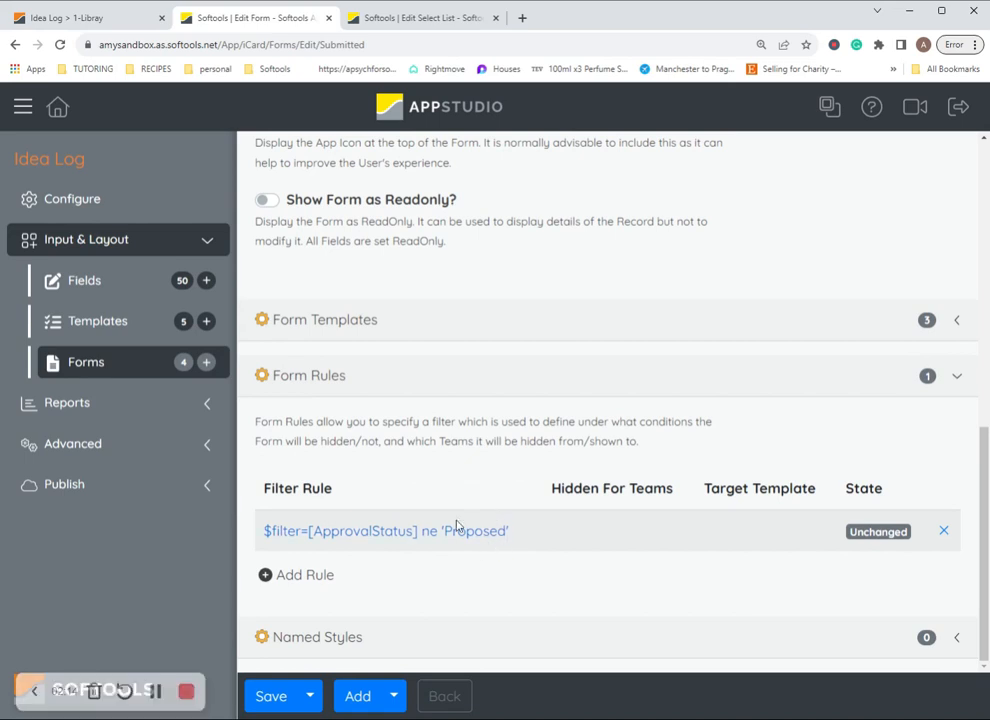
Compare the Waiting Approval rule with the text and value of the 2-Submitted for Approval option in the Approval select list
left_click(415, 17)
left_click_drag(633, 475, 554, 478)
left_click_drag(471, 474, 280, 481)
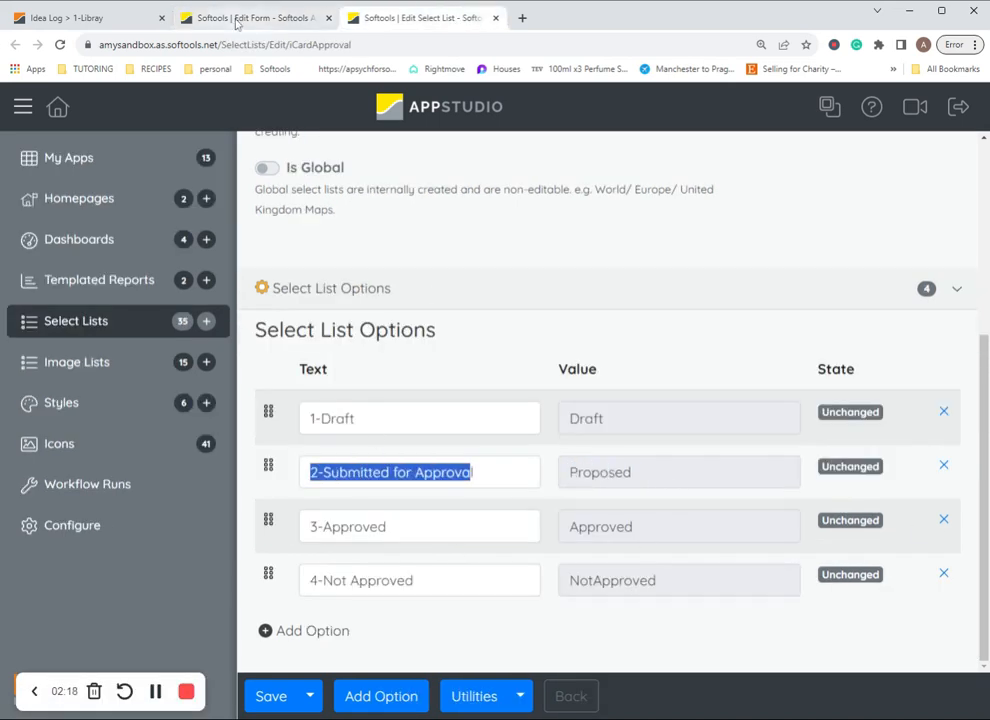
left_click_drag(601, 376, 559, 366)
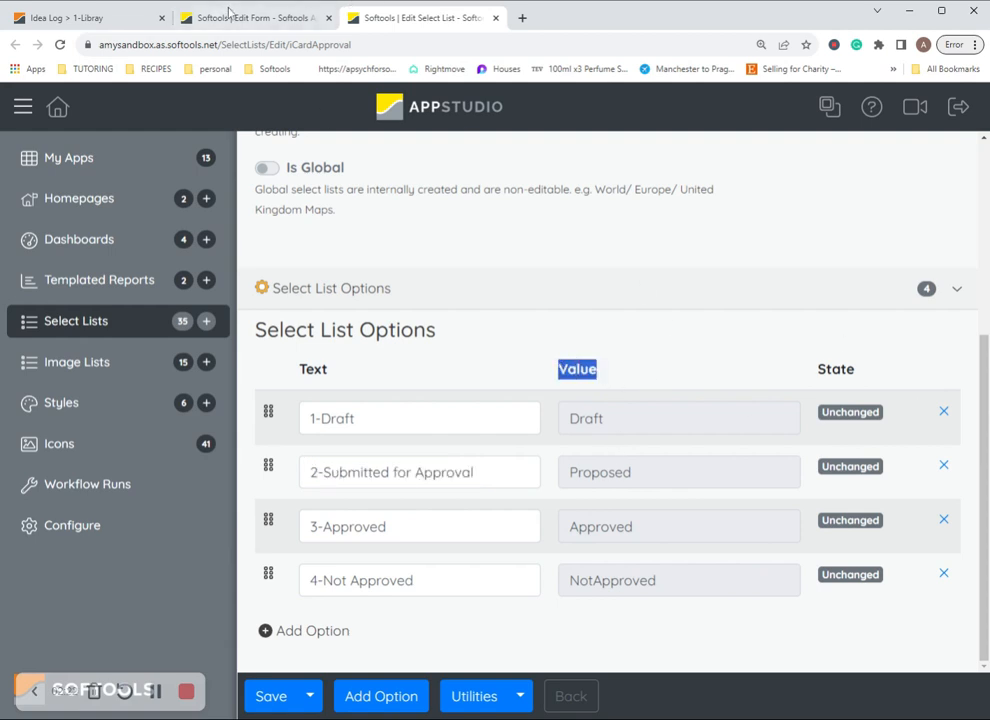
left_click(229, 12)
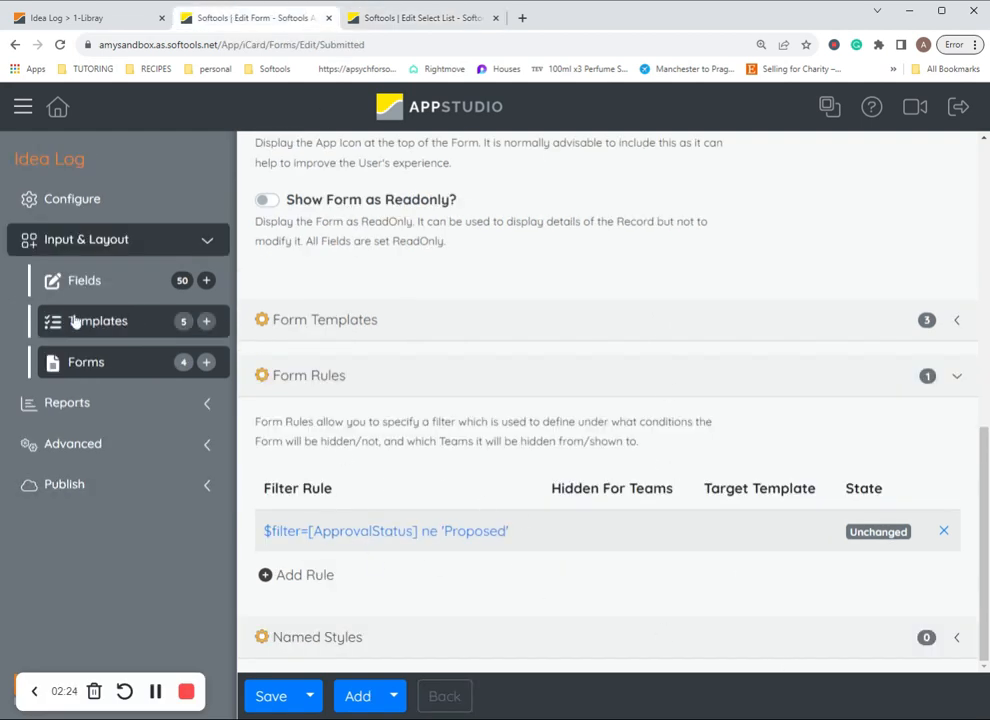
Open the Approved form and view its form rules
left_click(86, 362)
left_click(401, 382)
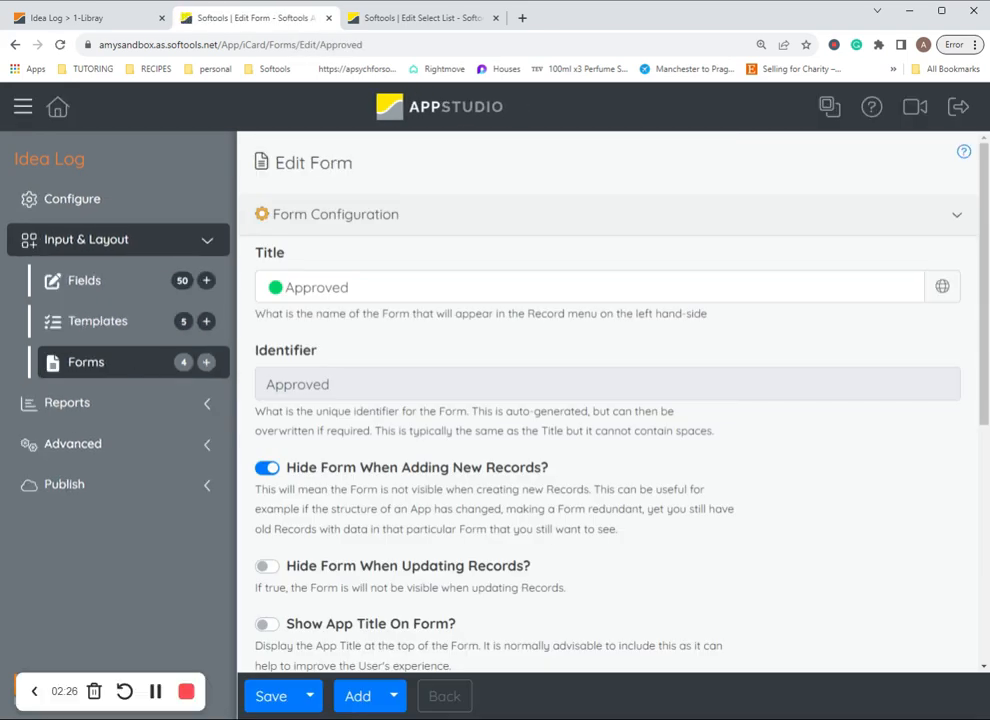
scroll(393, 579, "down", 4)
left_click(393, 579)
scroll(442, 585, "down", 1)
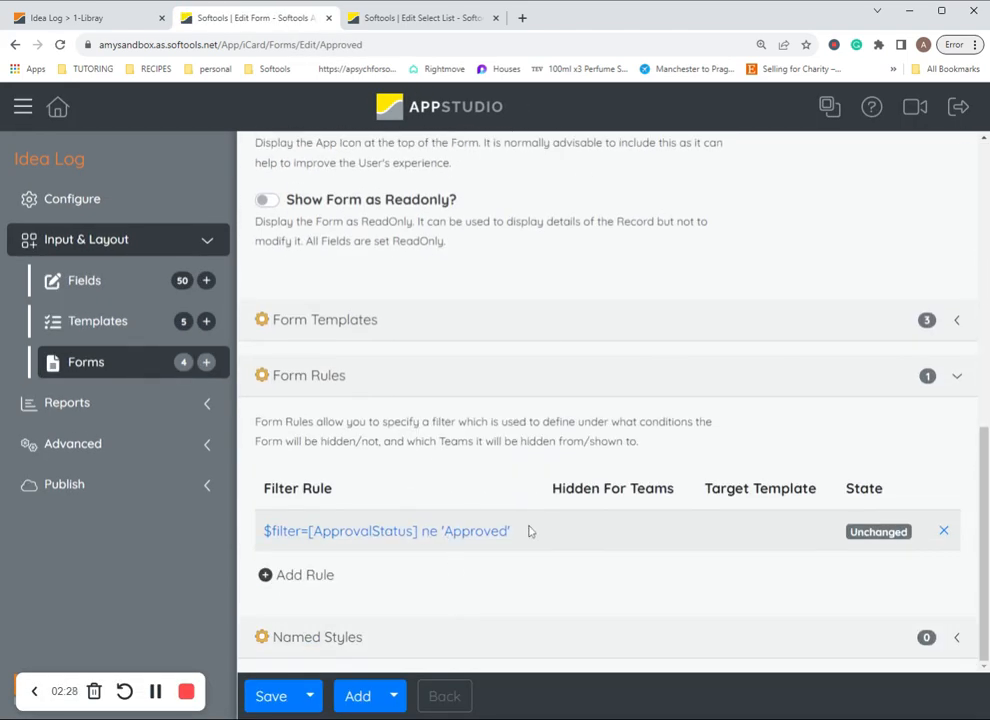
Open the Not Approved form and view its form rules
left_click(119, 368)
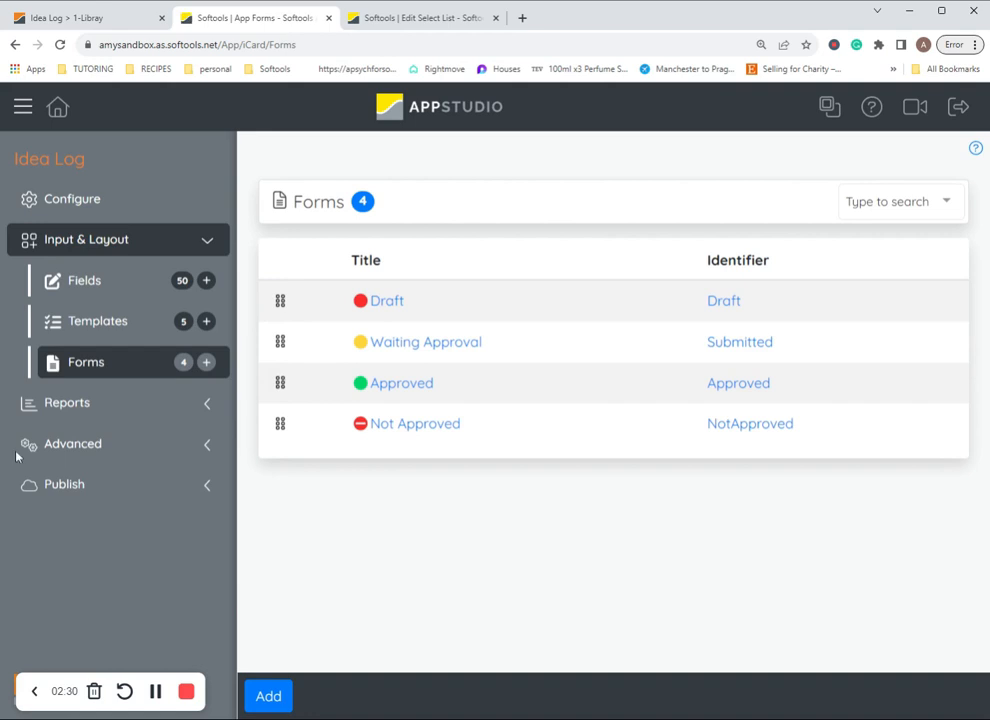
left_click(380, 424)
scroll(510, 515, "down", 5)
left_click(395, 582)
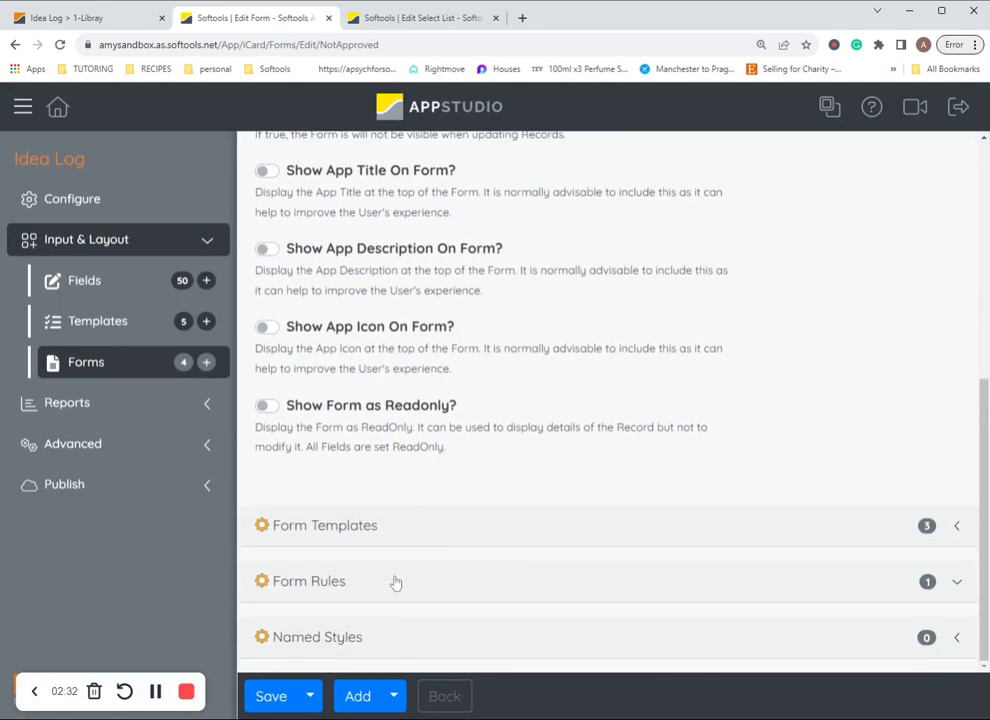
scroll(450, 578, "down", 2)
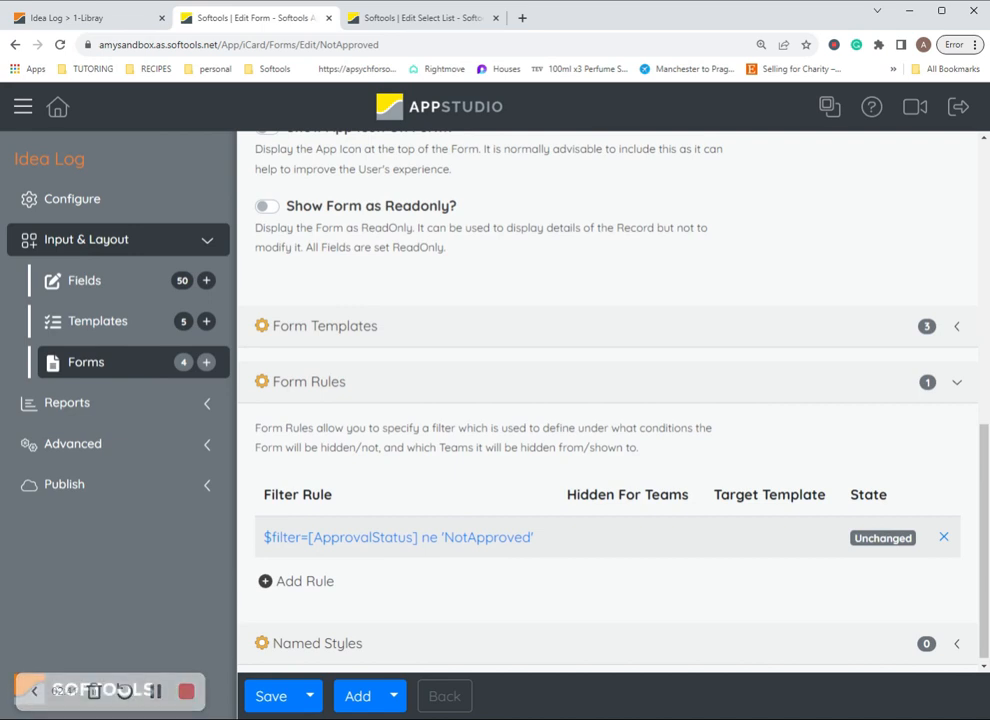
Check the Hide Form When Adding New Records setting on the Waiting Approval, Approved and Not Approved forms
scroll(541, 460, "up", 10)
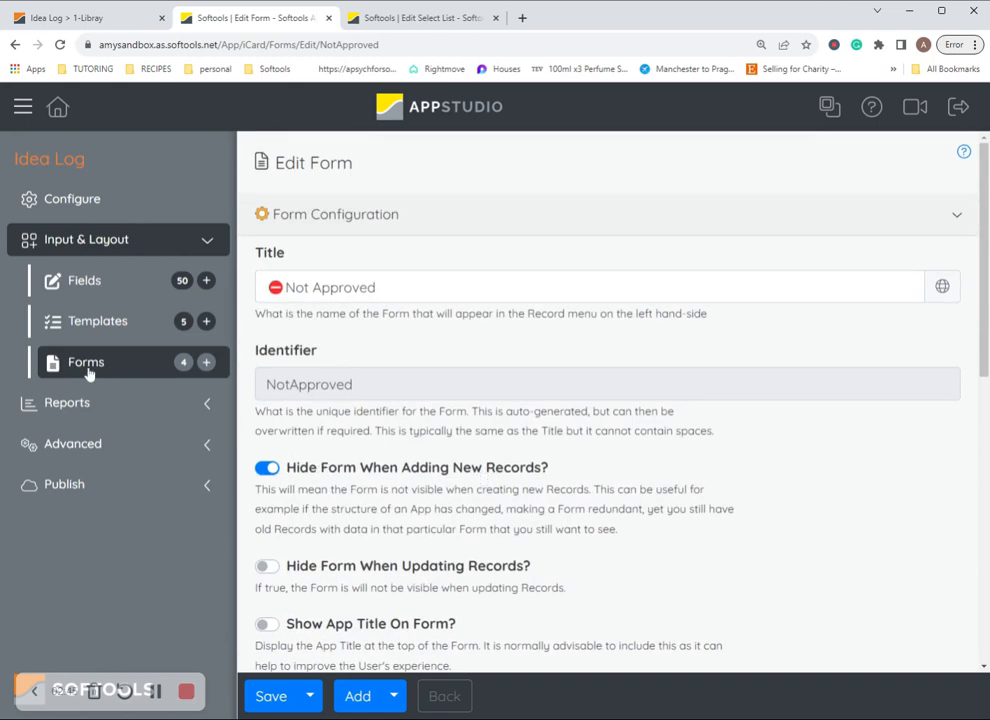
left_click(88, 368)
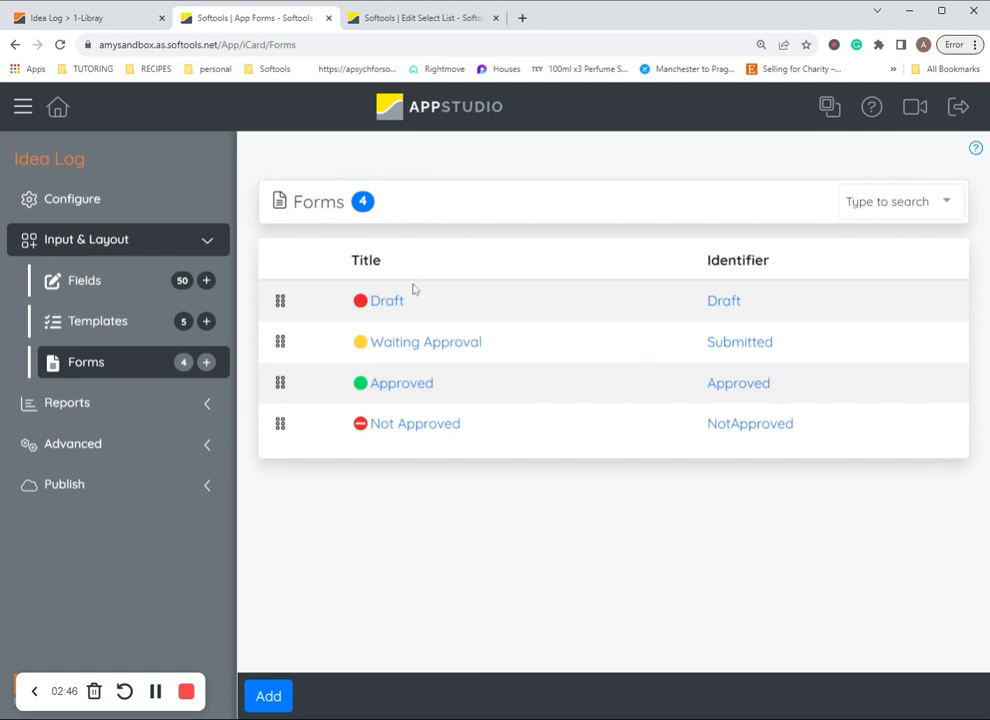
left_click(411, 345)
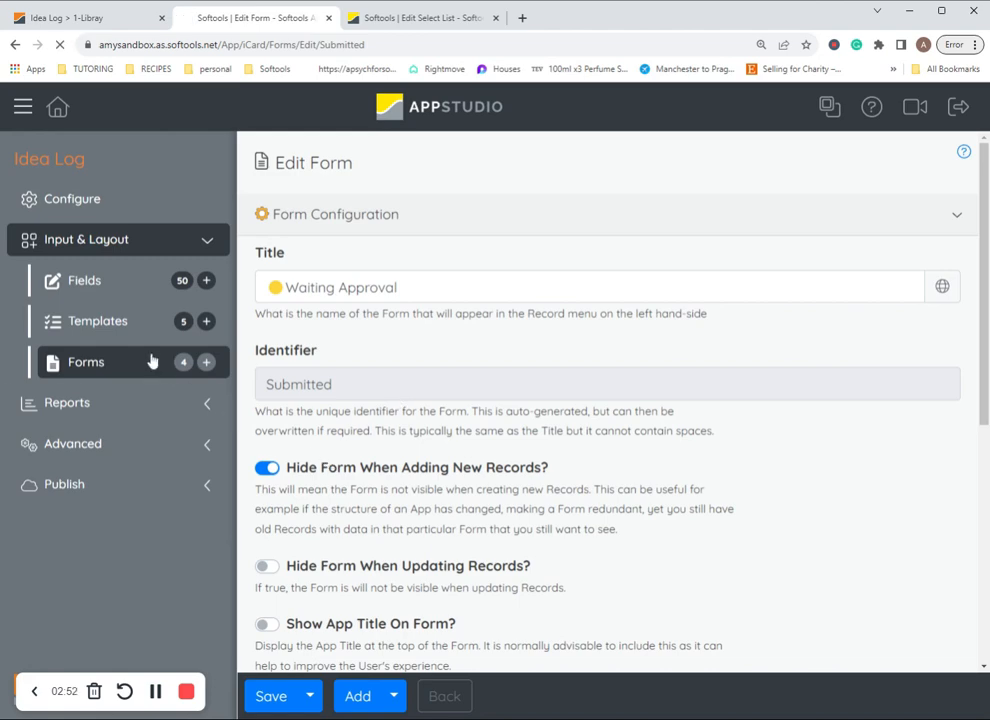
left_click(150, 361)
left_click(375, 383)
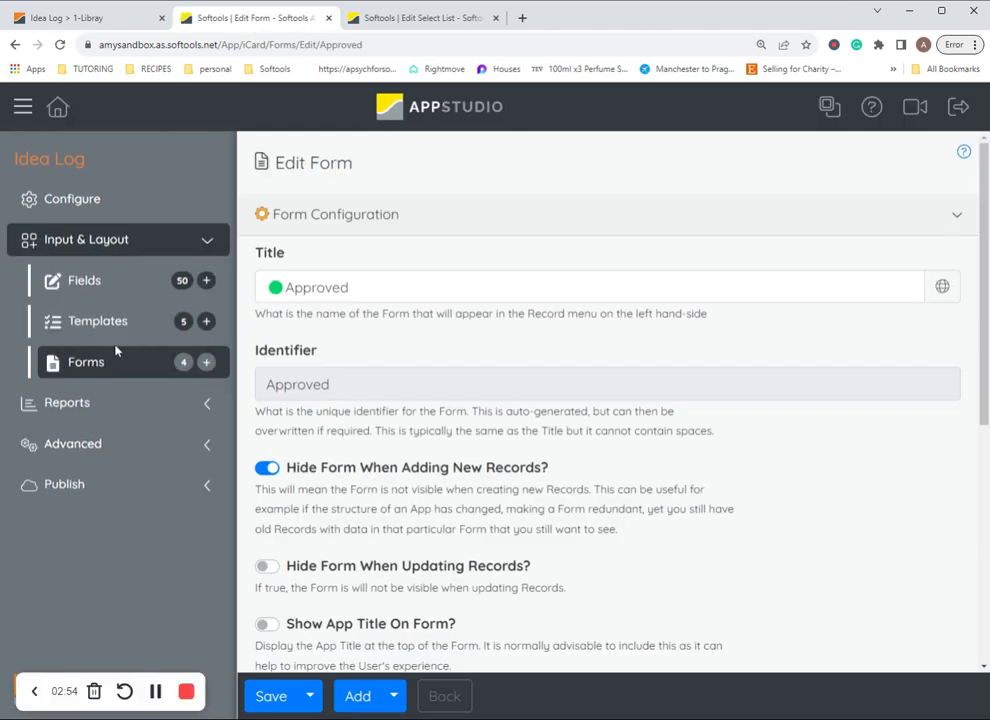
left_click(115, 365)
left_click(408, 425)
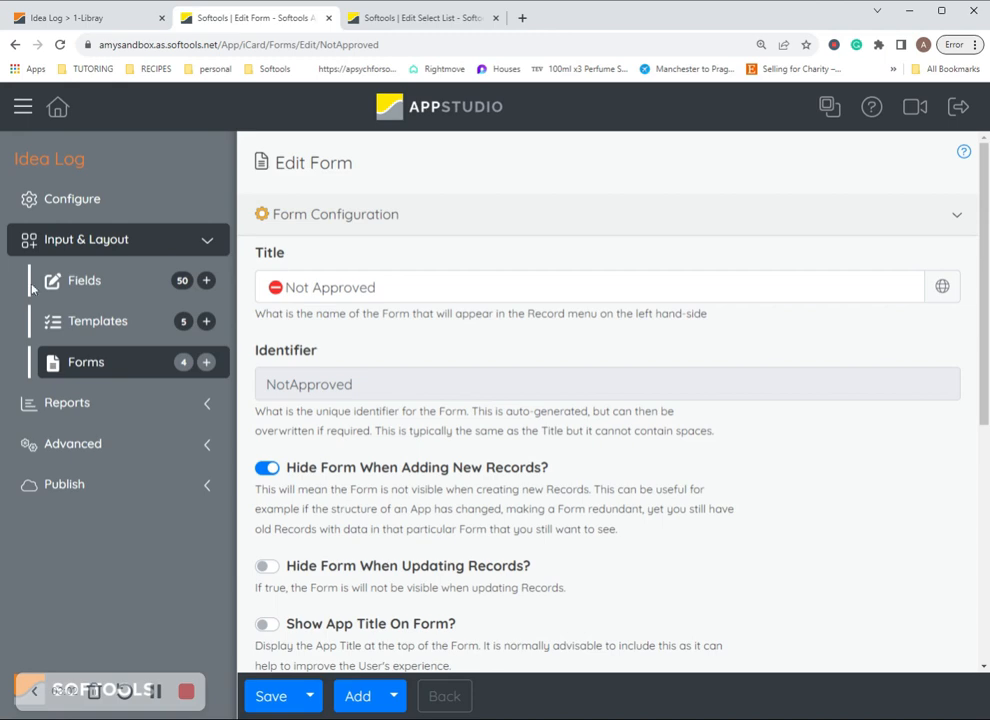
Filter the Idea Log fields by the Selection type and open the Approval Status field
left_click(137, 282)
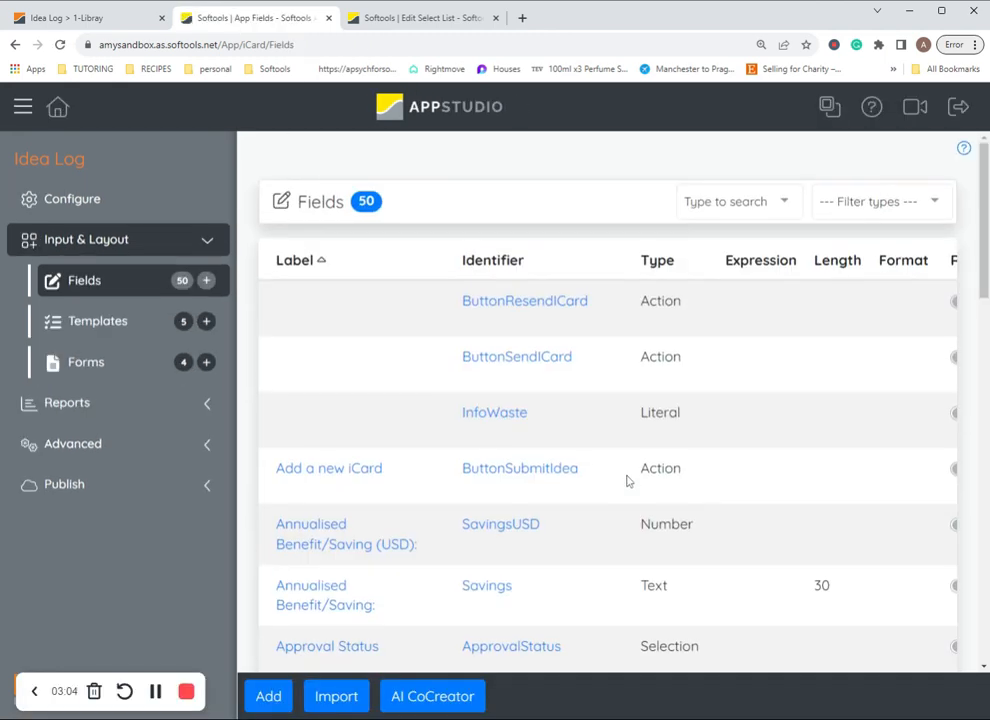
left_click(932, 199)
scroll(849, 385, "down", 10)
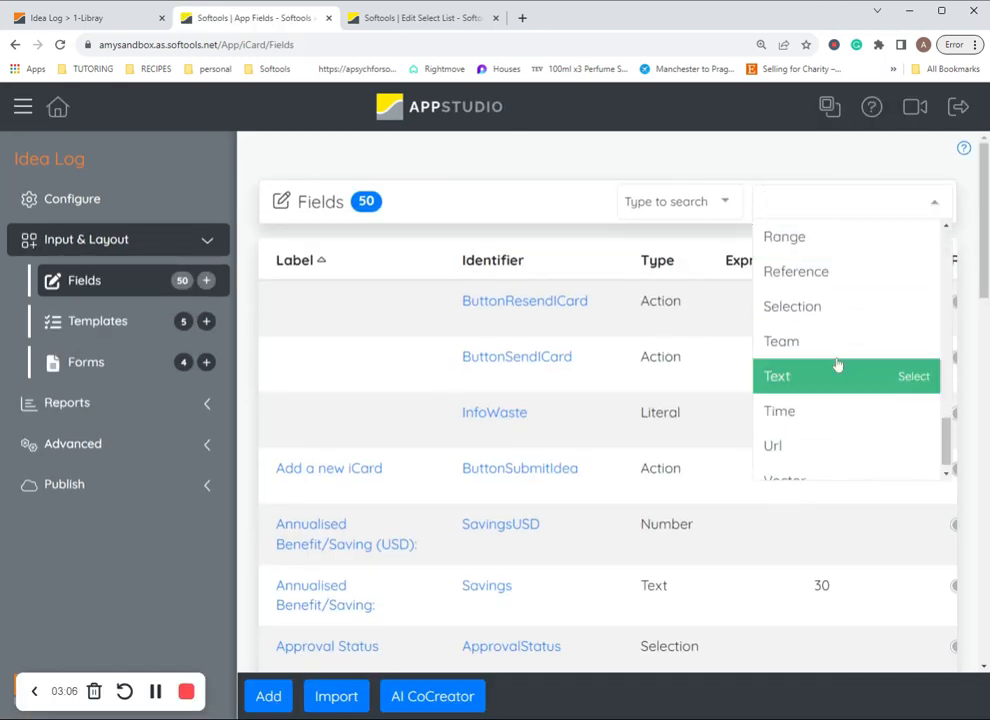
left_click(779, 312)
left_click(389, 314)
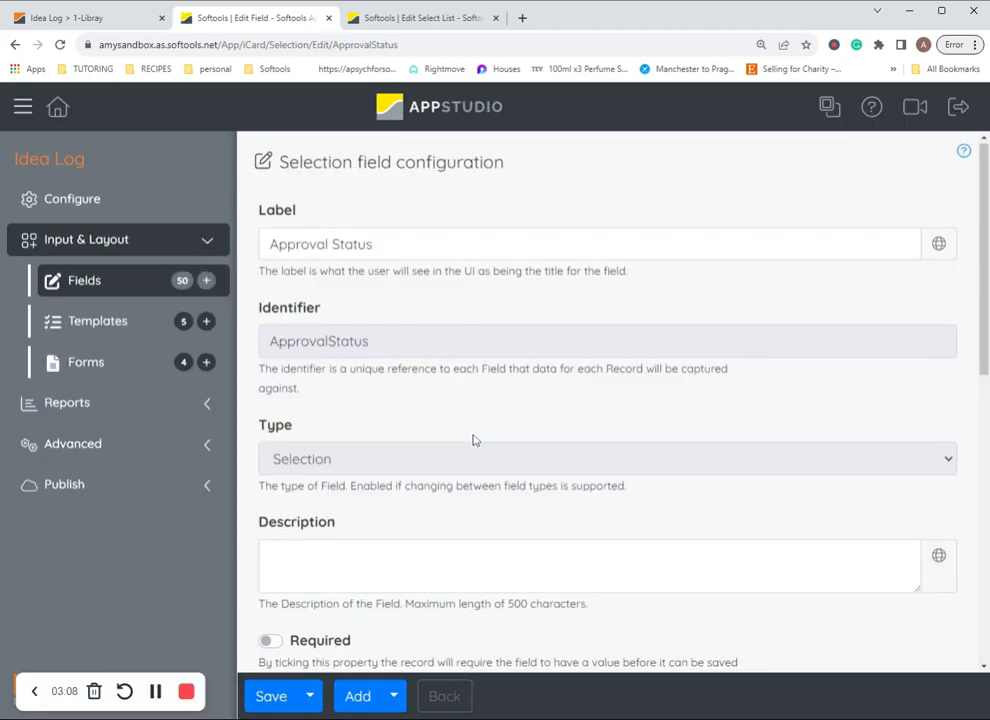
Review the Approval Status field's select list settings and the Default Initial Value in its Expressions section
scroll(475, 440, "down", 3)
scroll(475, 440, "up", 3)
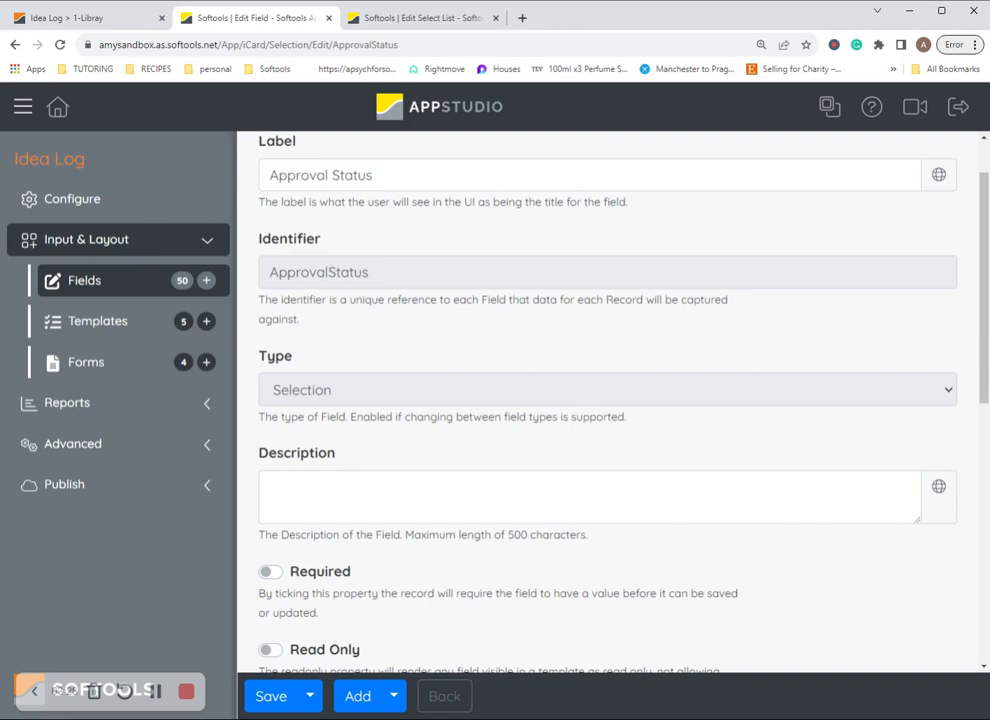
scroll(287, 336, "down", 6)
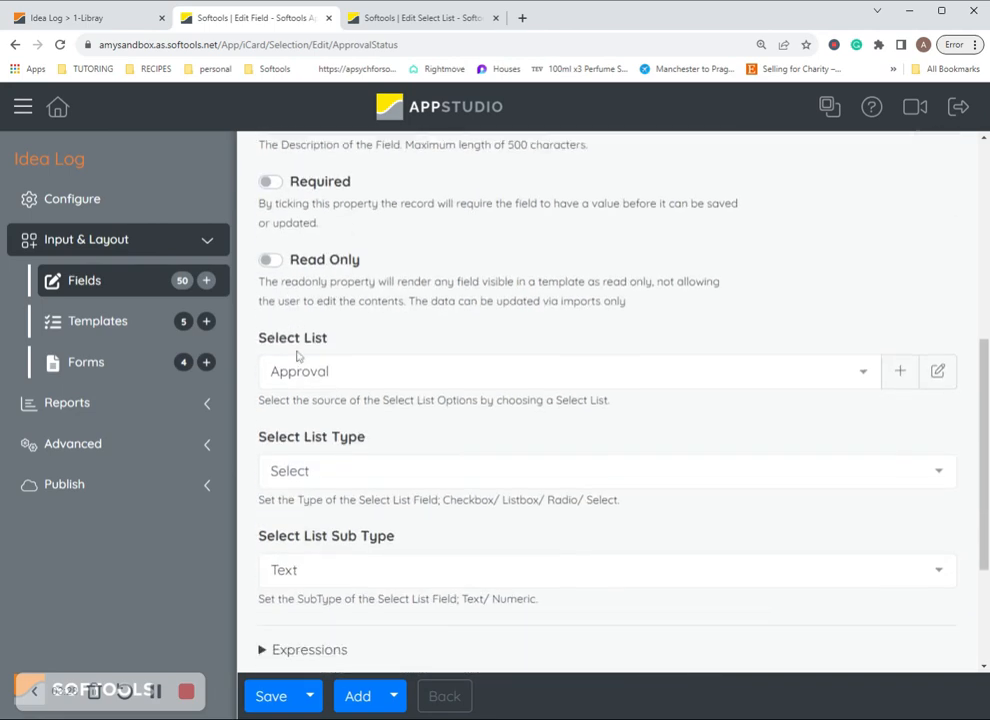
left_click(331, 433)
scroll(457, 406, "down", 5)
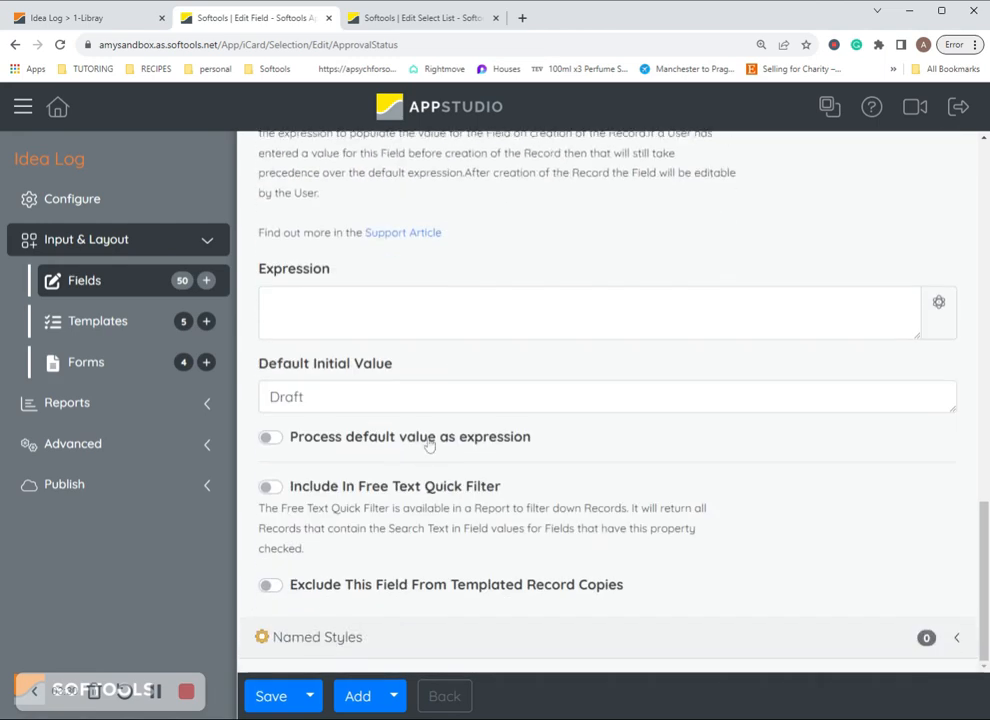
left_click_drag(350, 399, 226, 412)
left_click(327, 398)
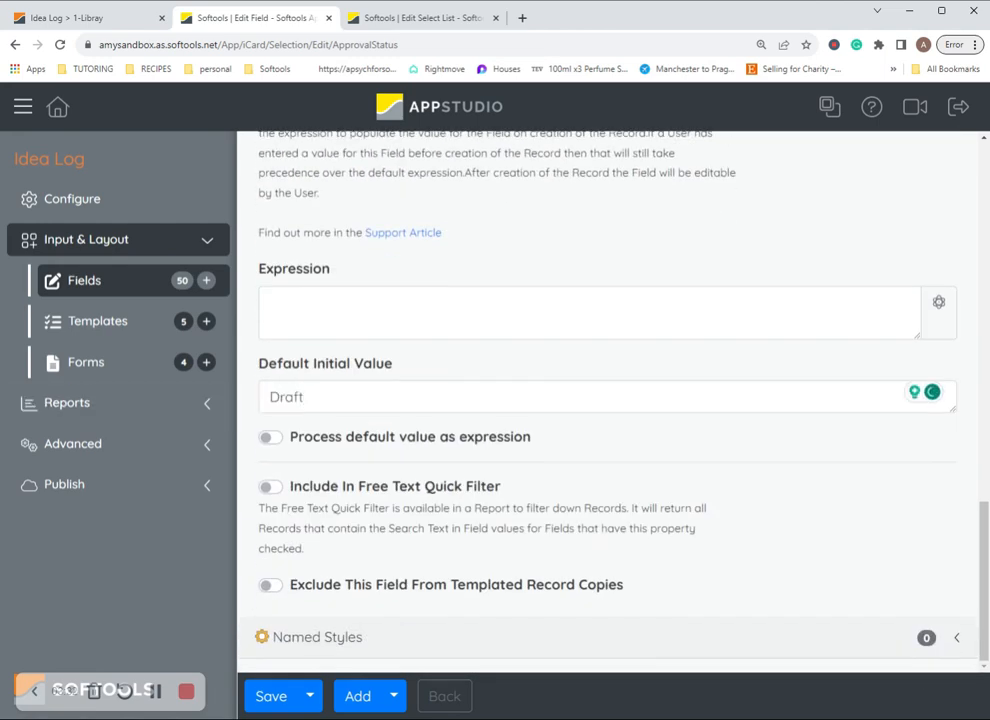
Compare the field's default initial value with the value of the 1-Draft option in the Approval select list
left_click(410, 18)
left_click_drag(639, 419, 577, 420)
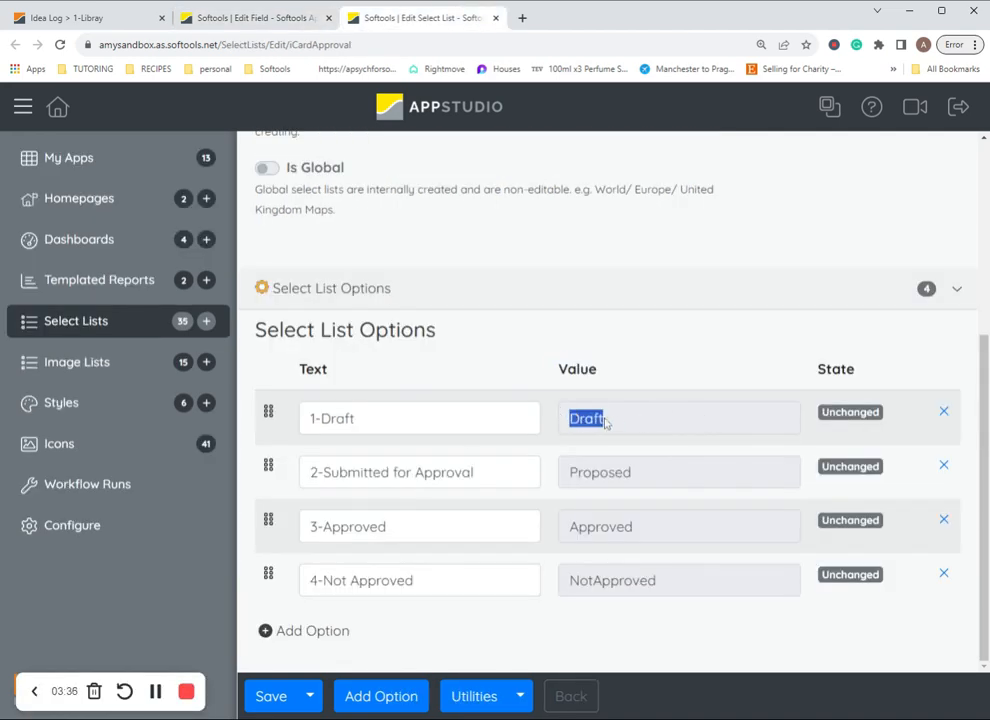
left_click(508, 506)
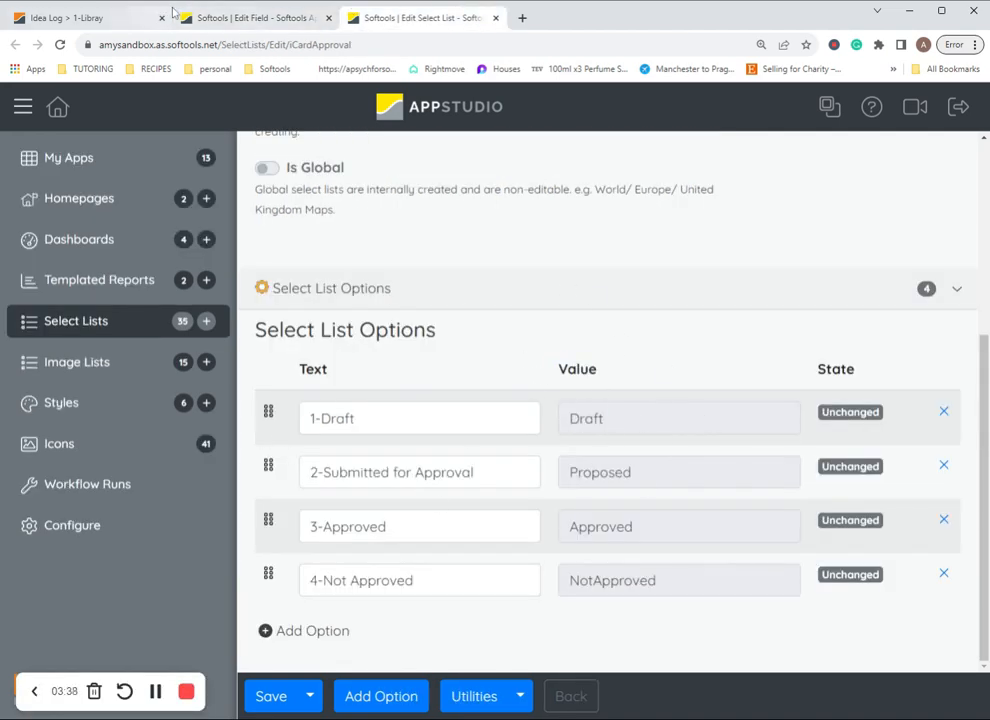
left_click(265, 17)
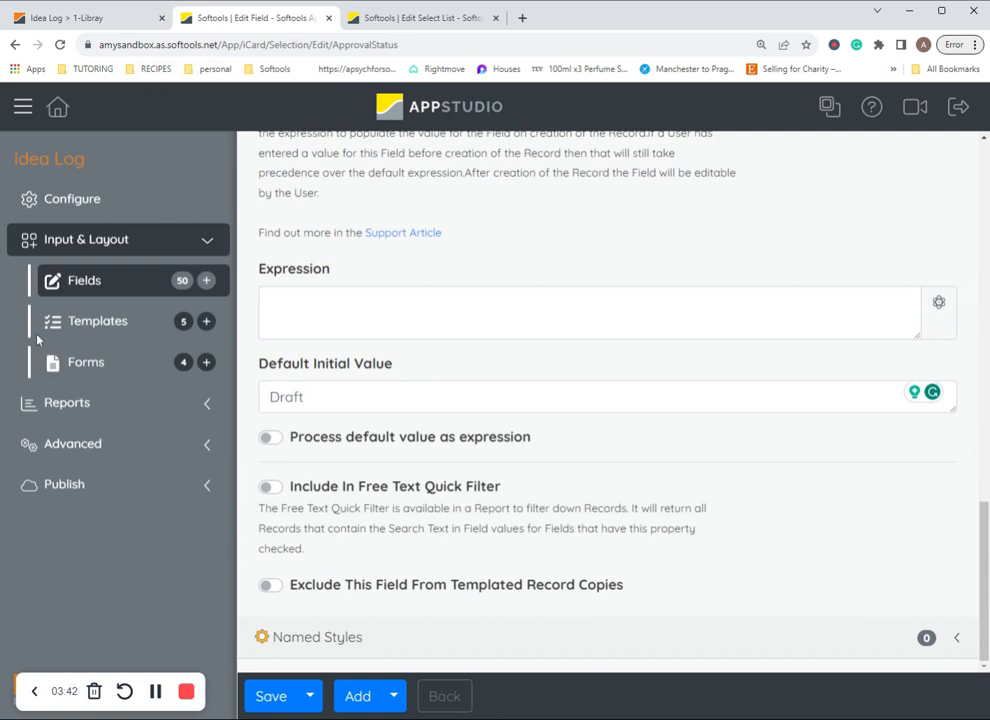
Switch to the Idea Log app and create a new record with the Idea Name "Test"
left_click(67, 17)
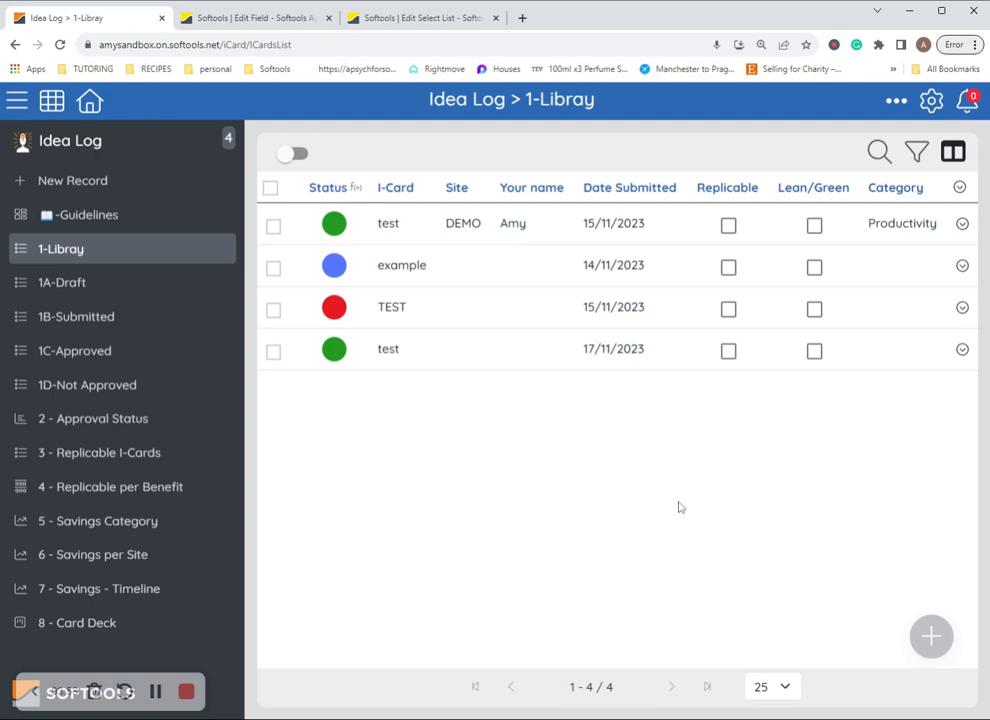
left_click(560, 236)
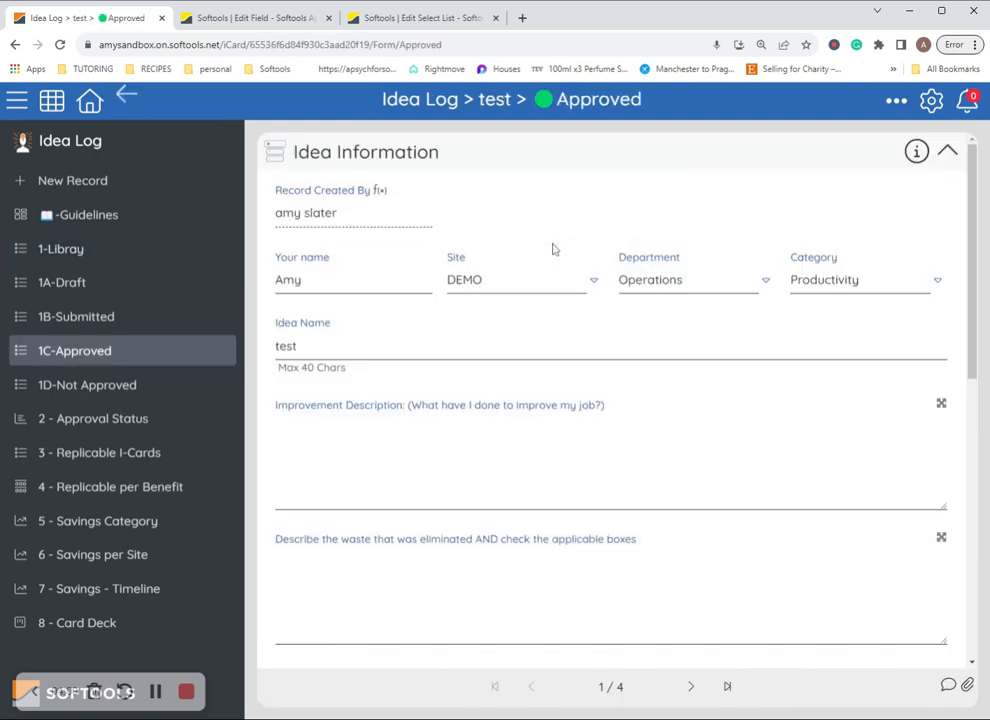
left_click(126, 99)
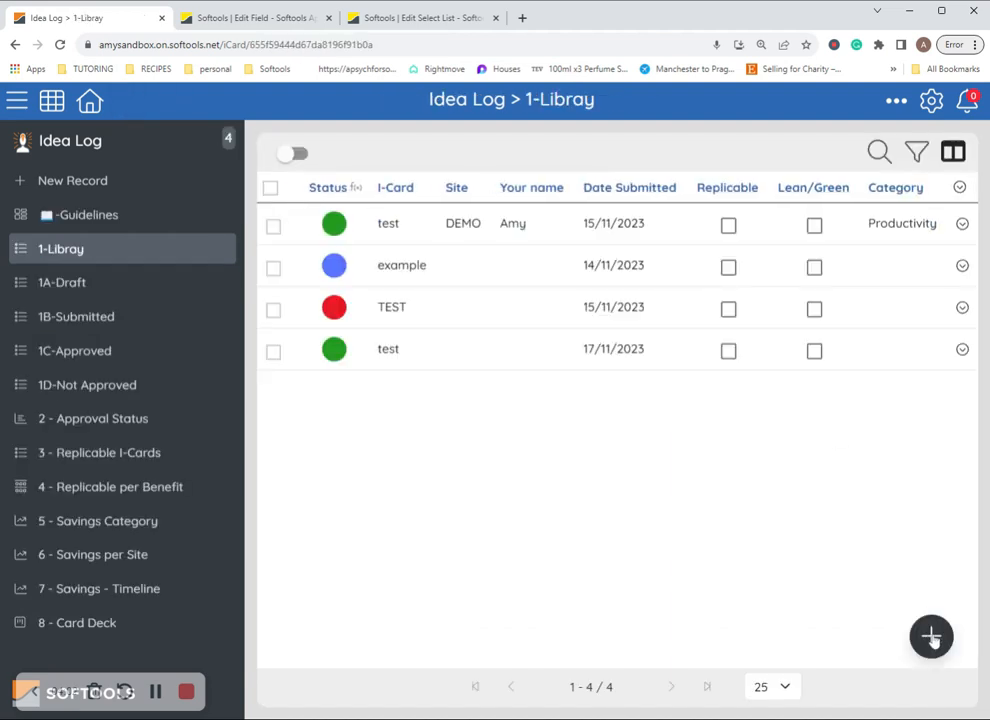
left_click(928, 638)
type("Te")
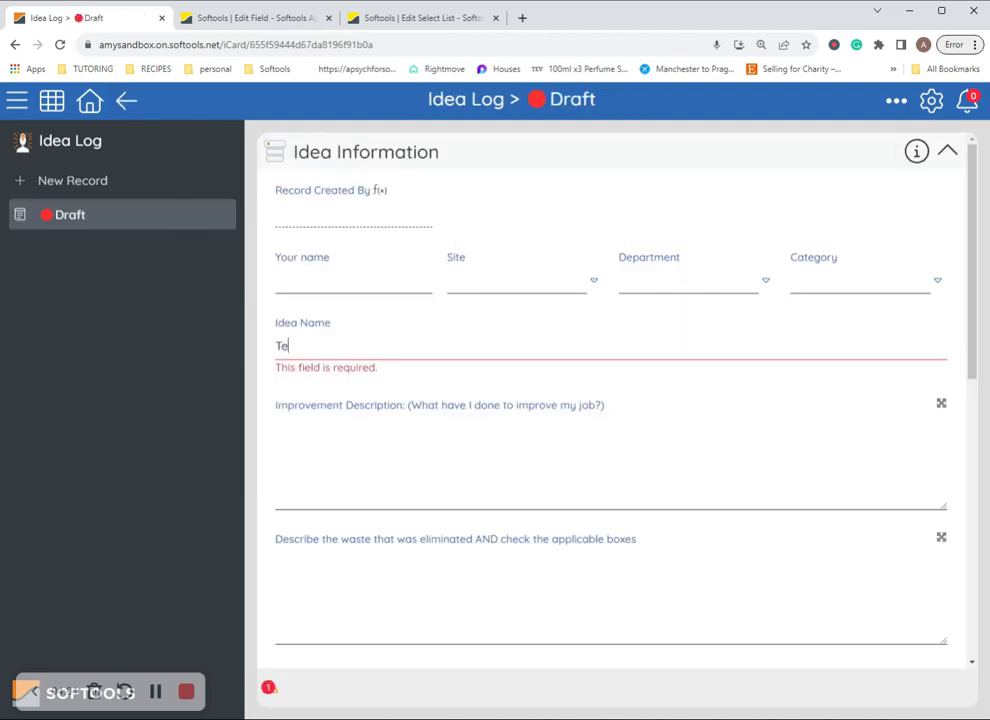
type("st")
key("Tab")
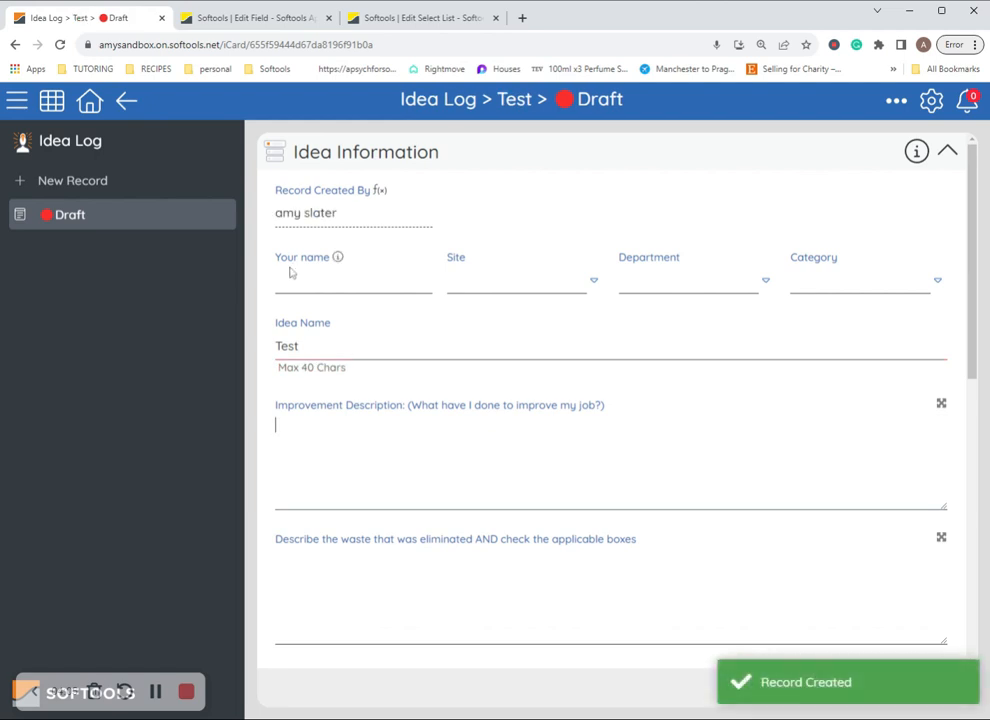
Look through the new record's Draft form, examining the email recipient field, Submit Idea button and Approval Status section
scroll(730, 518, "down", 10)
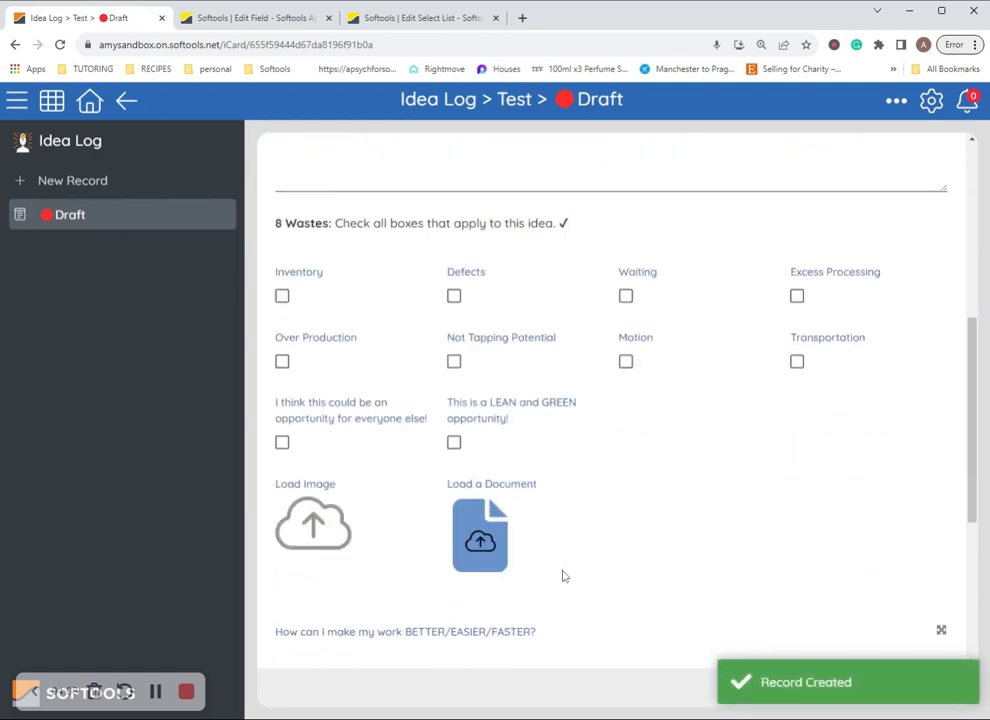
left_click(377, 600)
scroll(469, 550, "down", 3)
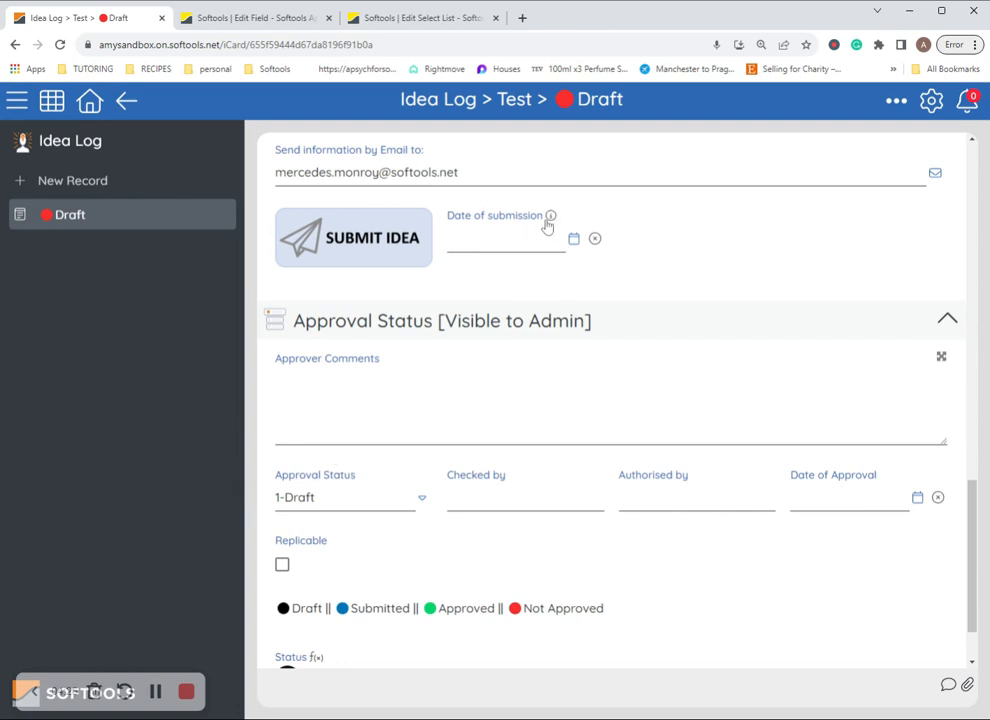
scroll(610, 400, "up", 1)
left_click_drag(458, 242, 274, 242)
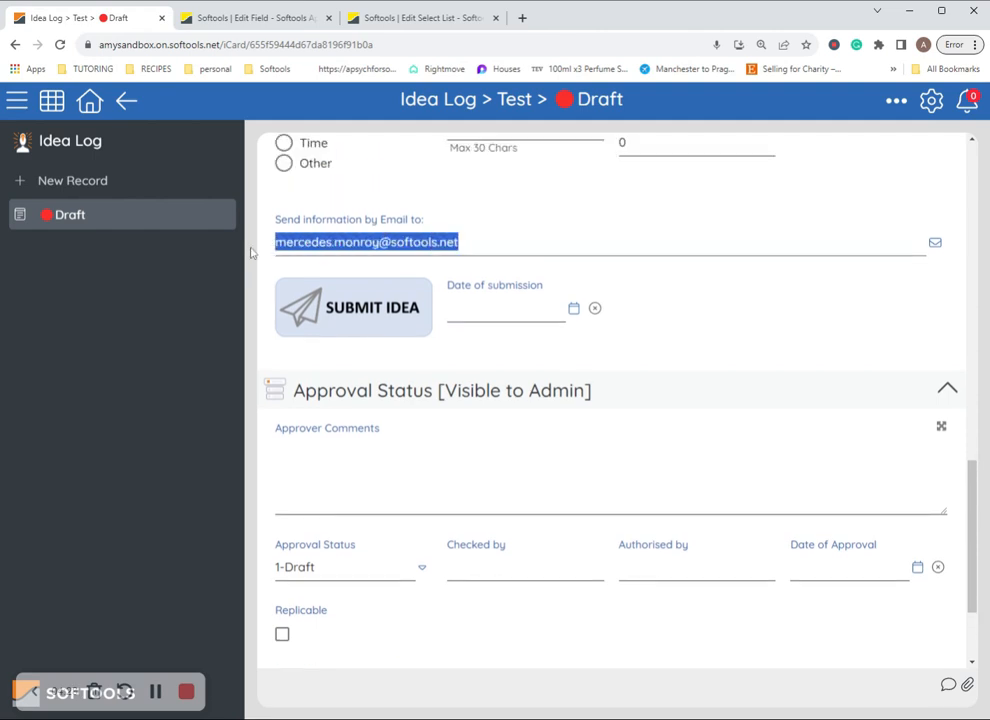
left_click(405, 242)
Switch back to AppStudio and open the Click Submit Idea workflow with the side navigation collapsed
left_click(245, 17)
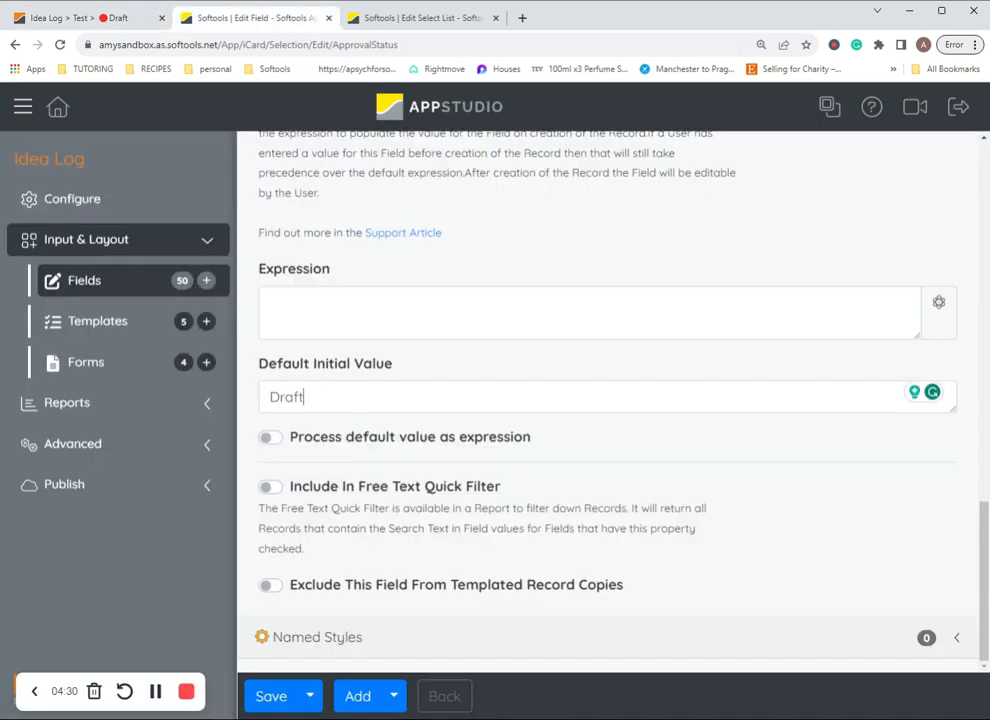
left_click(205, 443)
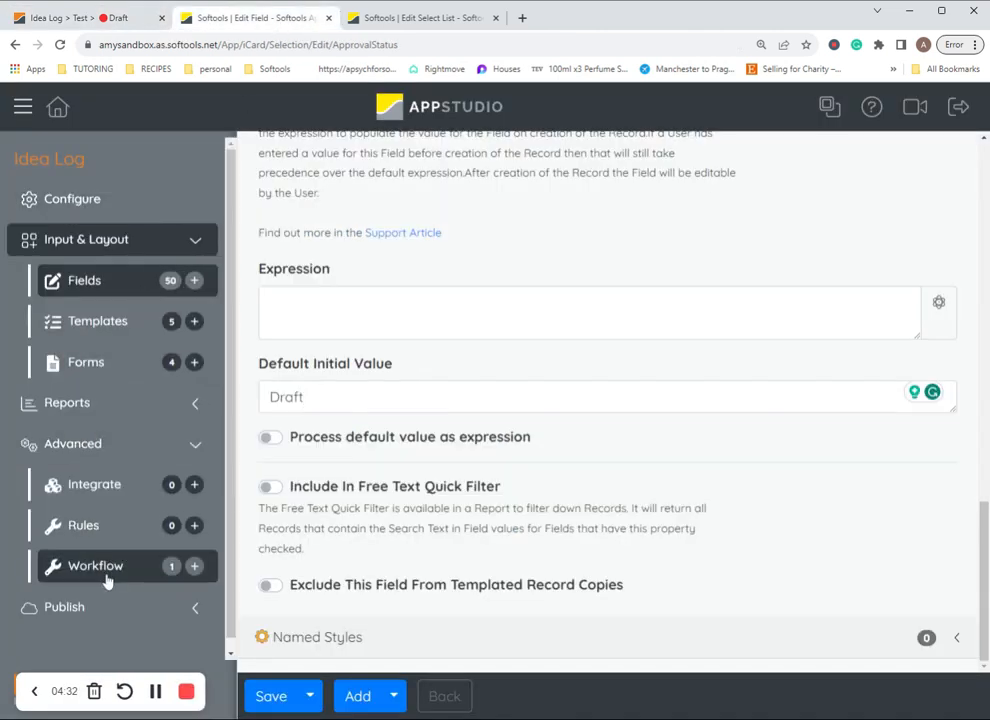
left_click(104, 570)
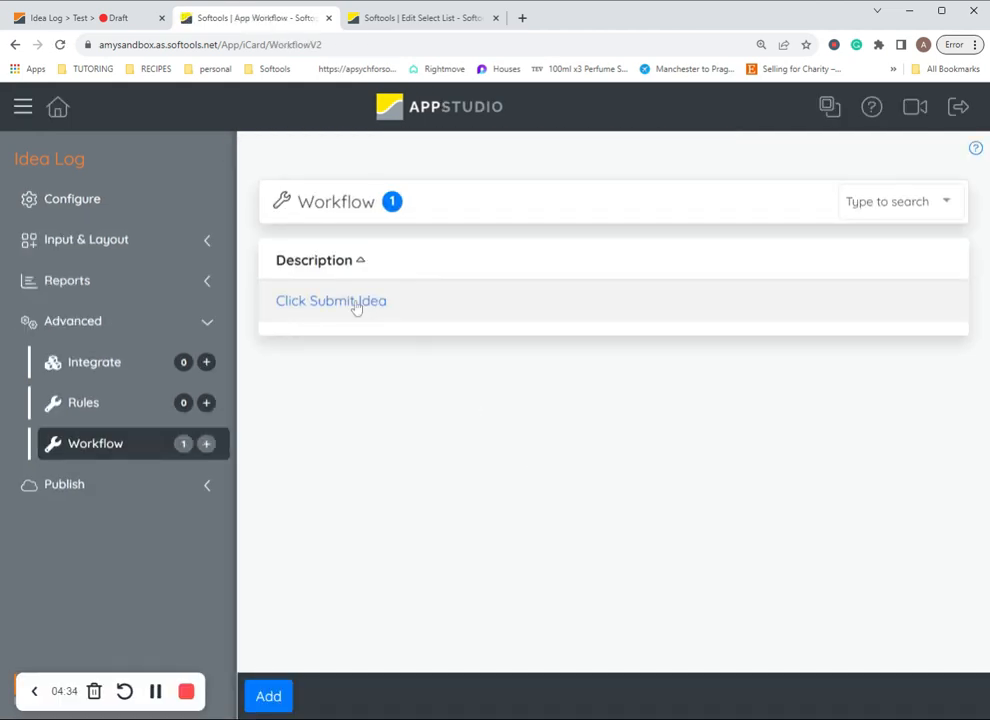
left_click(354, 301)
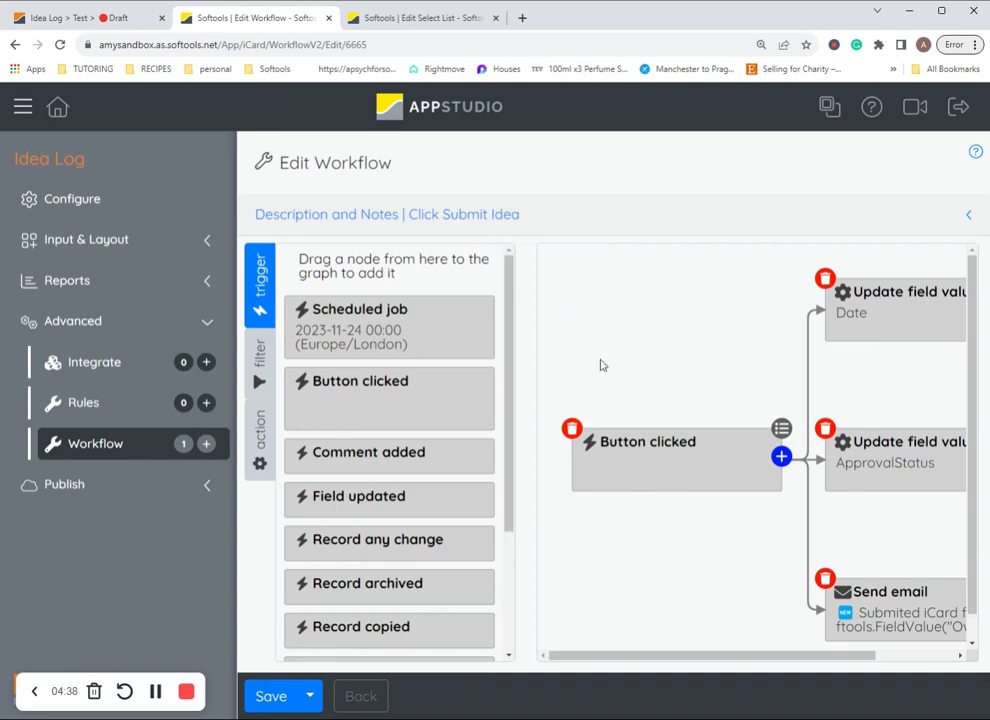
left_click(22, 106)
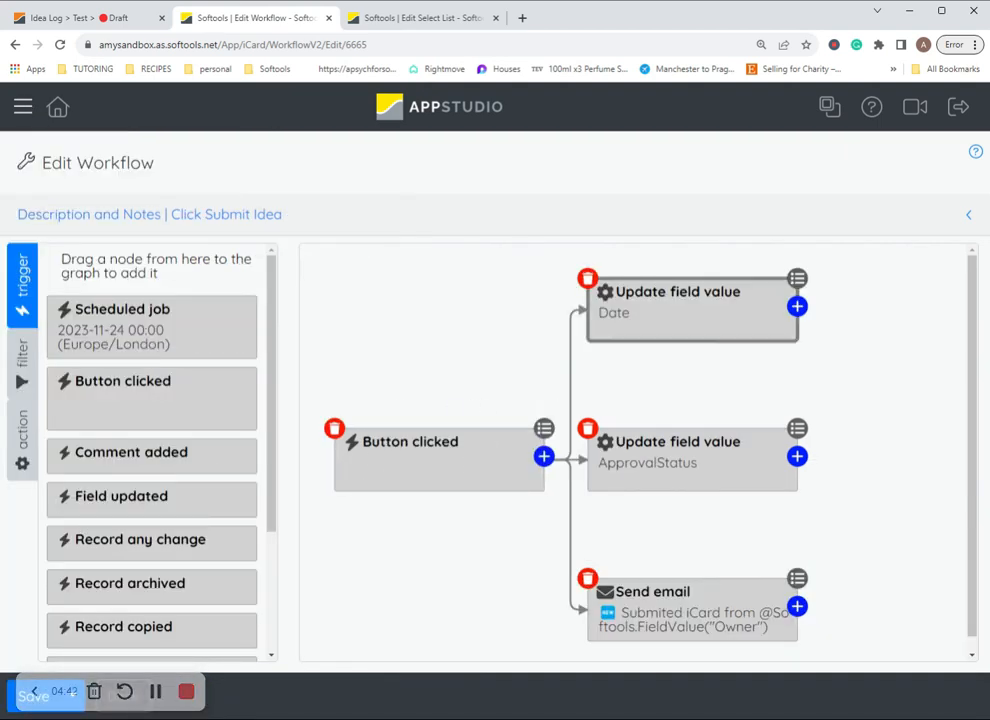
Inspect the settings of the workflow node that updates the Date of submission field, and close it
left_click(698, 331)
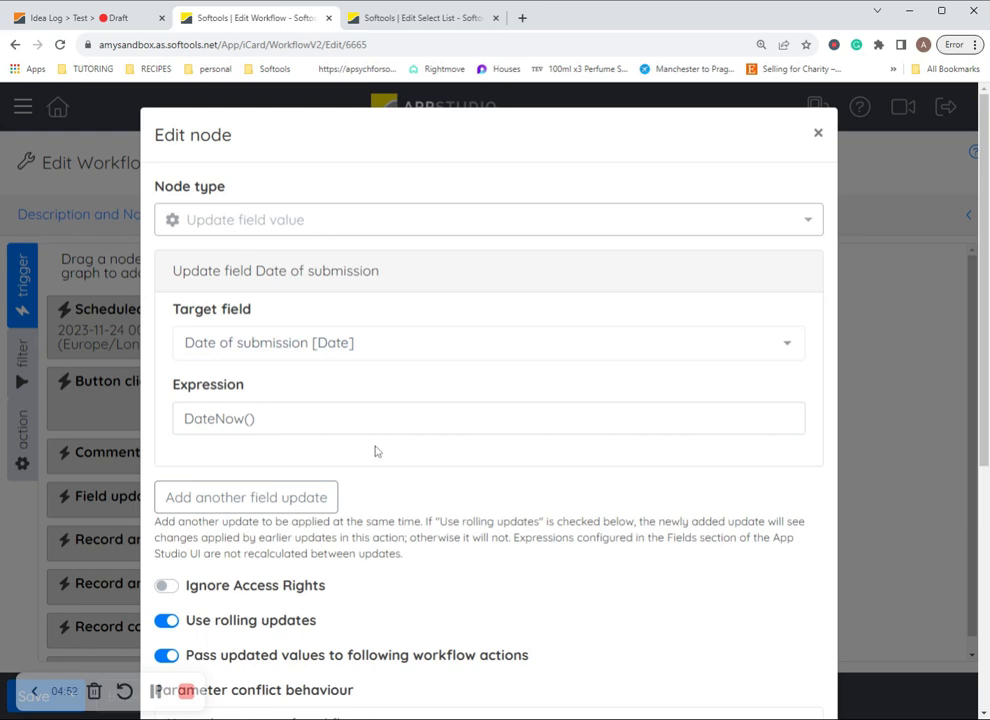
scroll(376, 451, "down", 4)
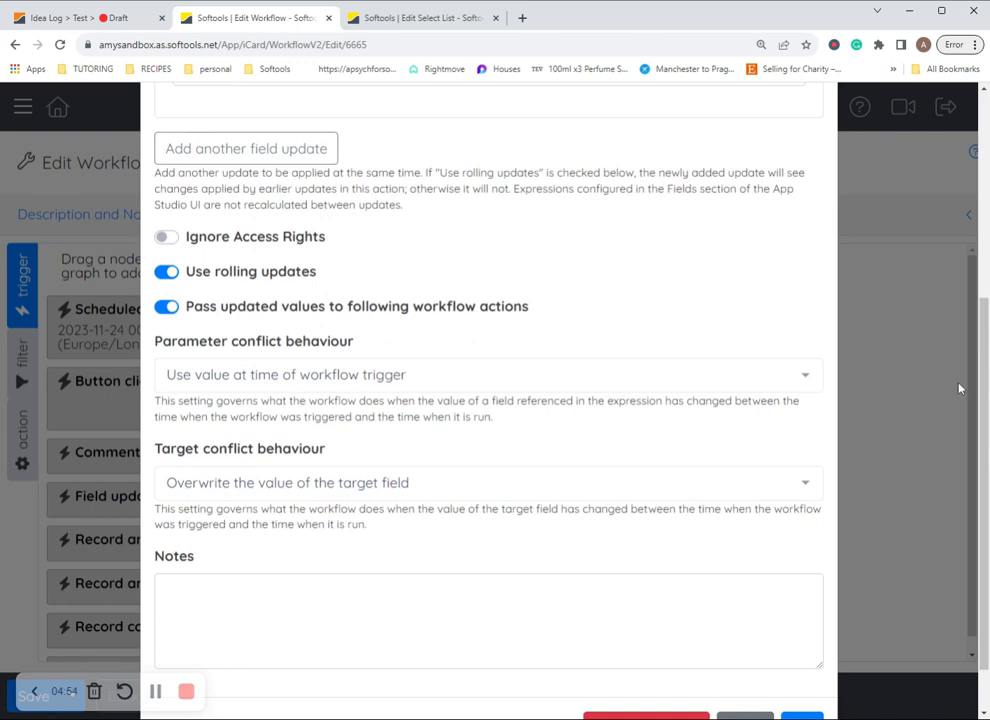
left_click(958, 388)
Inspect the target field and expression of the workflow node that updates Approval Status, and close it
left_click(745, 473)
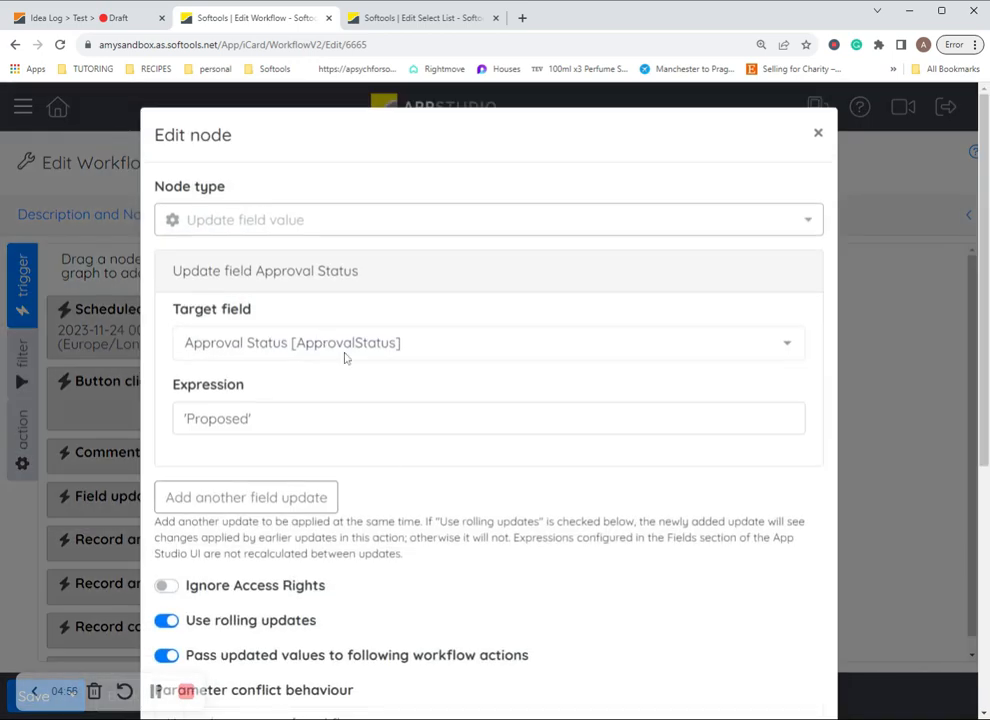
left_click_drag(254, 419, 178, 421)
left_click(310, 421)
scroll(709, 422, "down", 3)
scroll(709, 422, "up", 4)
left_click(818, 133)
Add the SendEmail field to the Send email node's To recipients and check the matching email field in the draft record
left_click(656, 585)
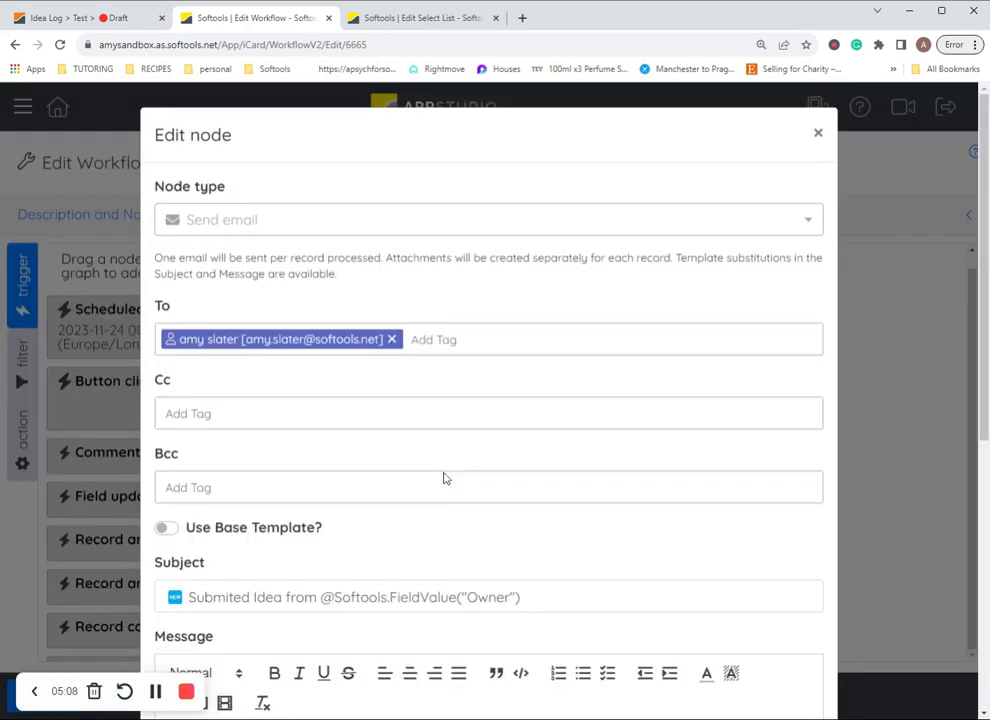
scroll(434, 521, "down", 1)
scroll(435, 520, "down", 3)
scroll(435, 520, "up", 3)
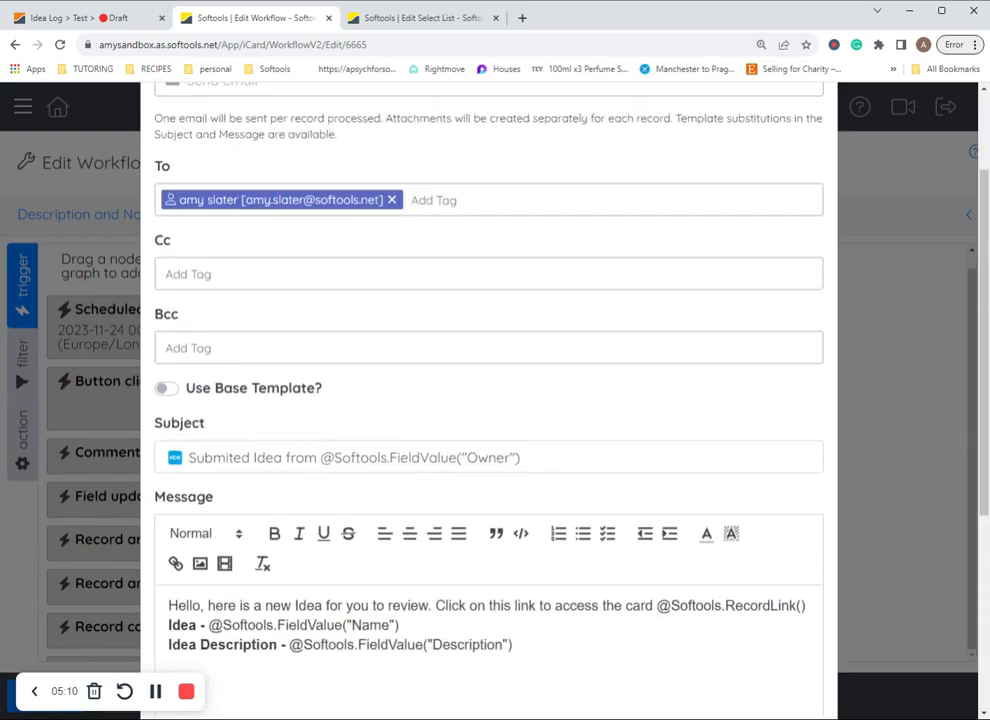
left_click(455, 272)
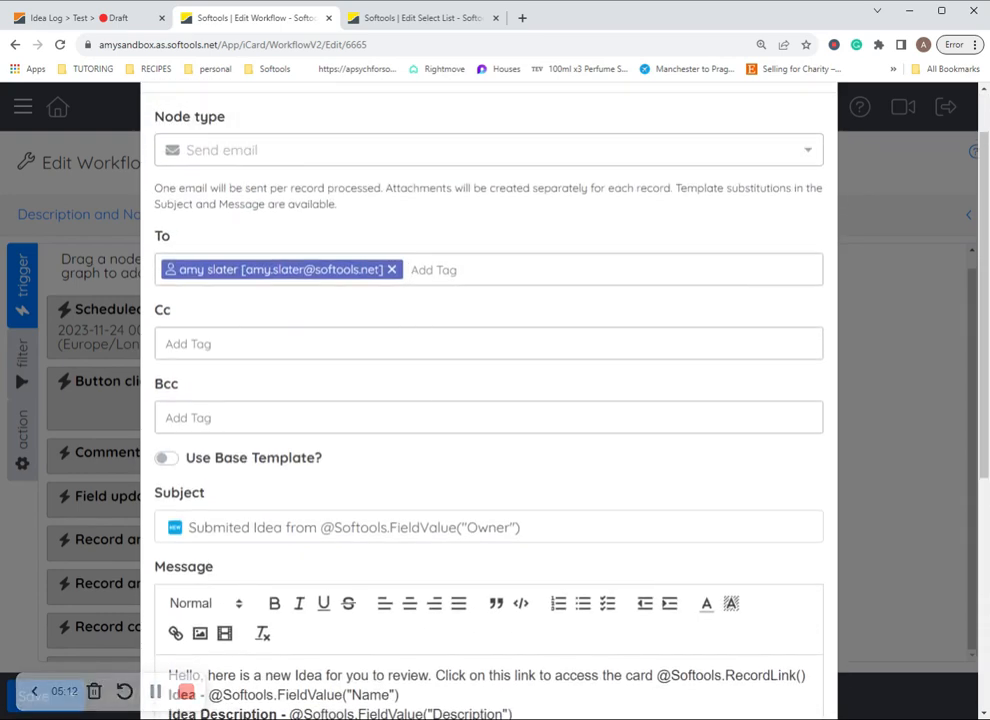
type("ema")
left_click(499, 297)
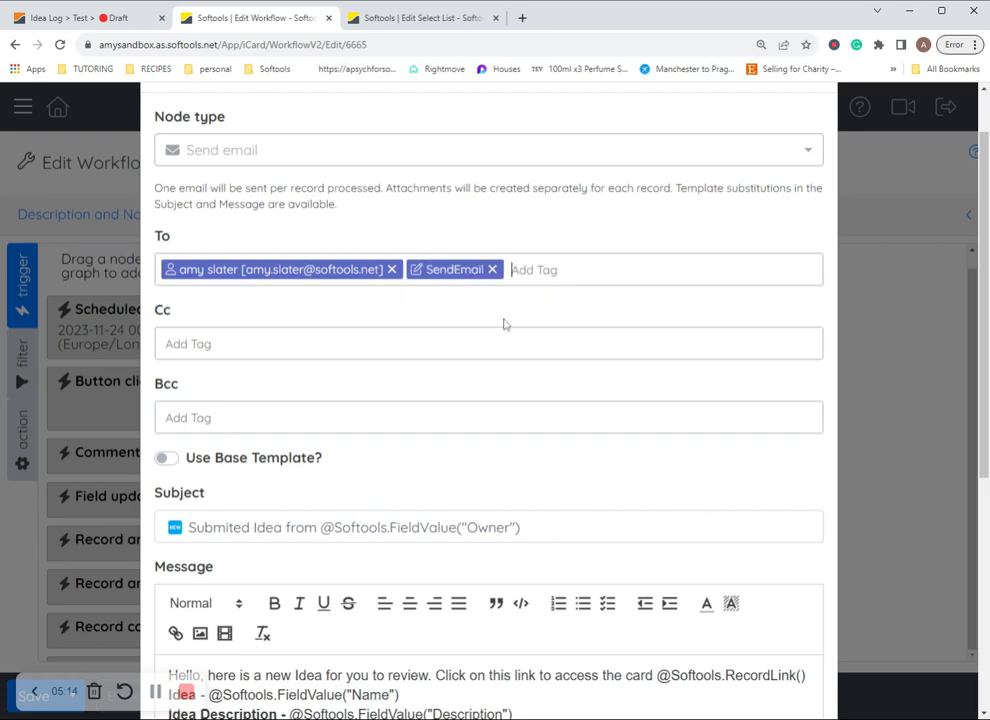
left_click(37, 6)
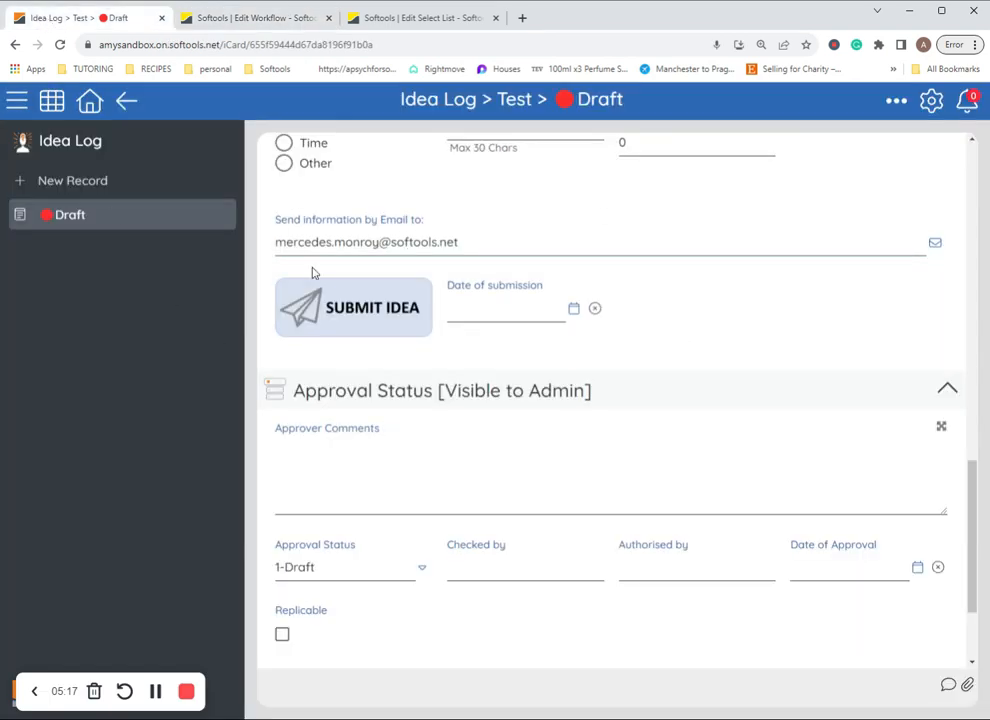
left_click(212, 12)
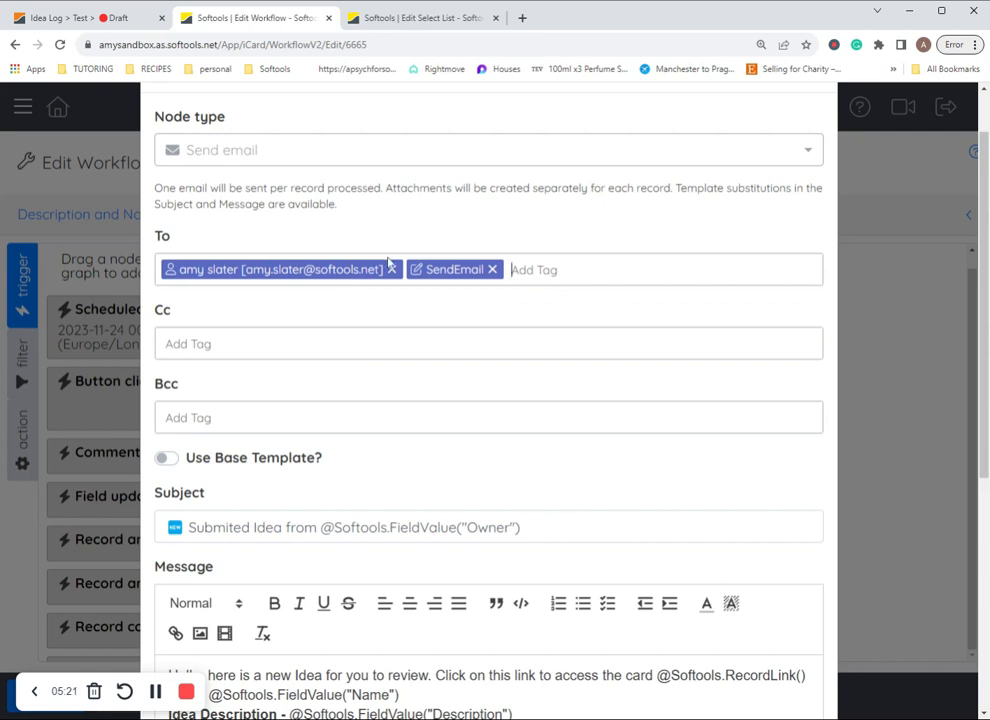
Examine the subject and message content of the Send email node
scroll(378, 404, "down", 3)
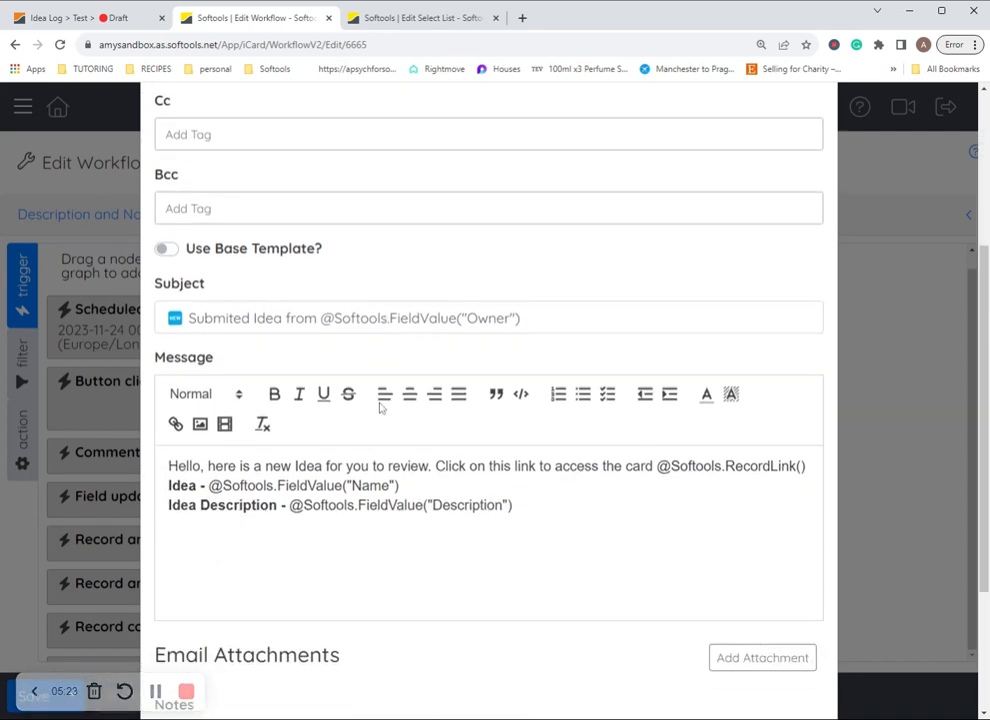
left_click_drag(166, 248, 522, 248)
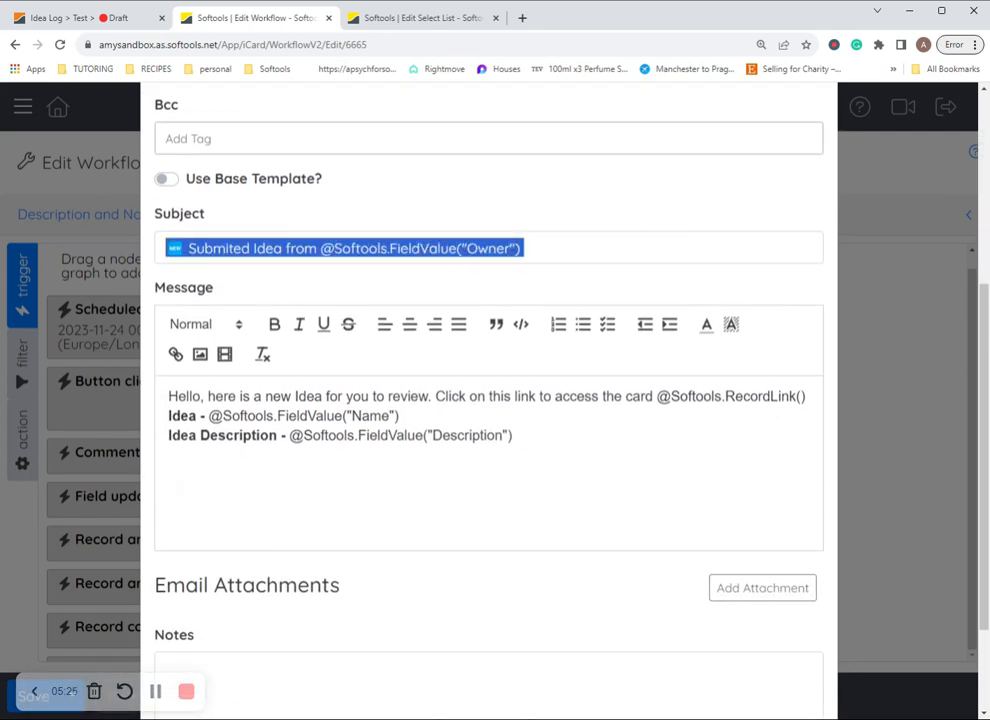
left_click(526, 248)
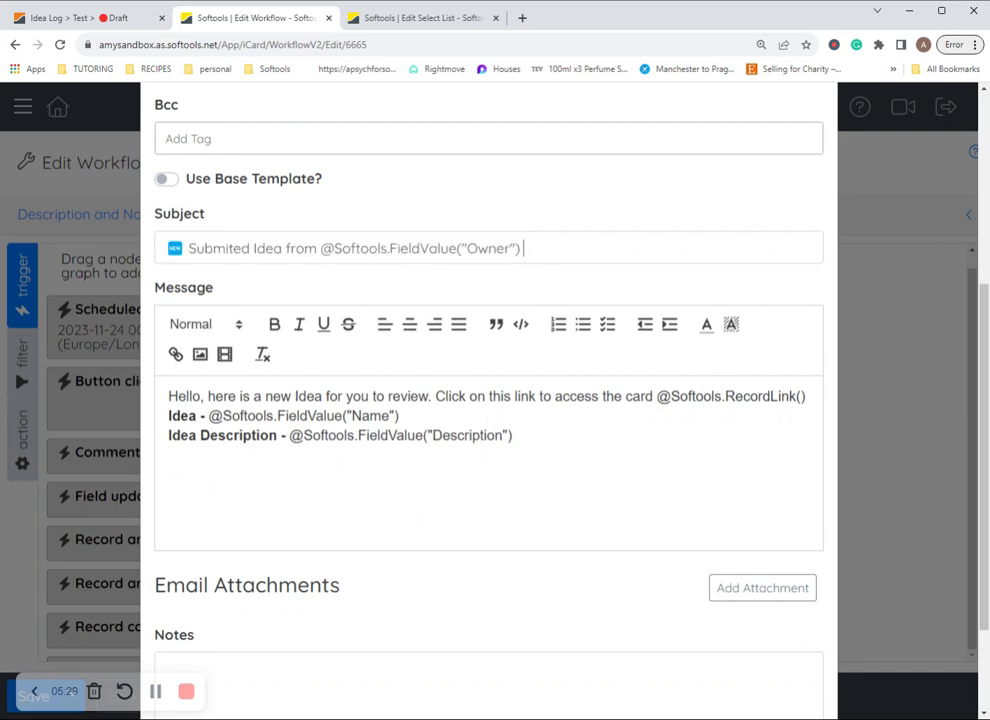
Highlight the record link expression in the Send email node's message, and confirm the node's settings
left_click_drag(806, 397, 657, 397)
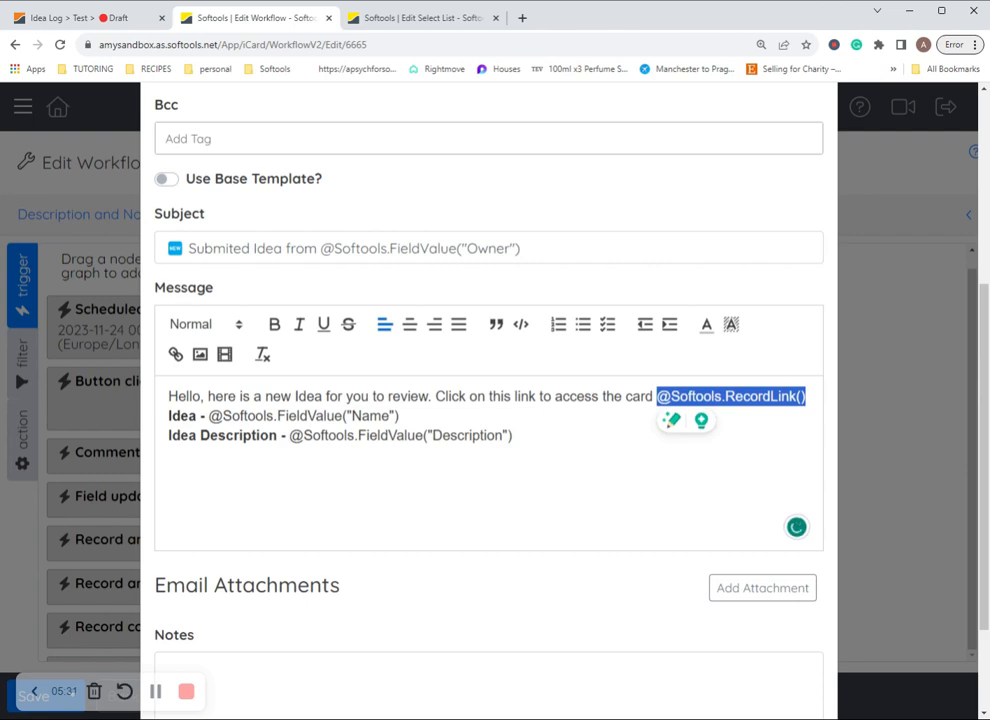
left_click(382, 416)
scroll(641, 661, "down", 3)
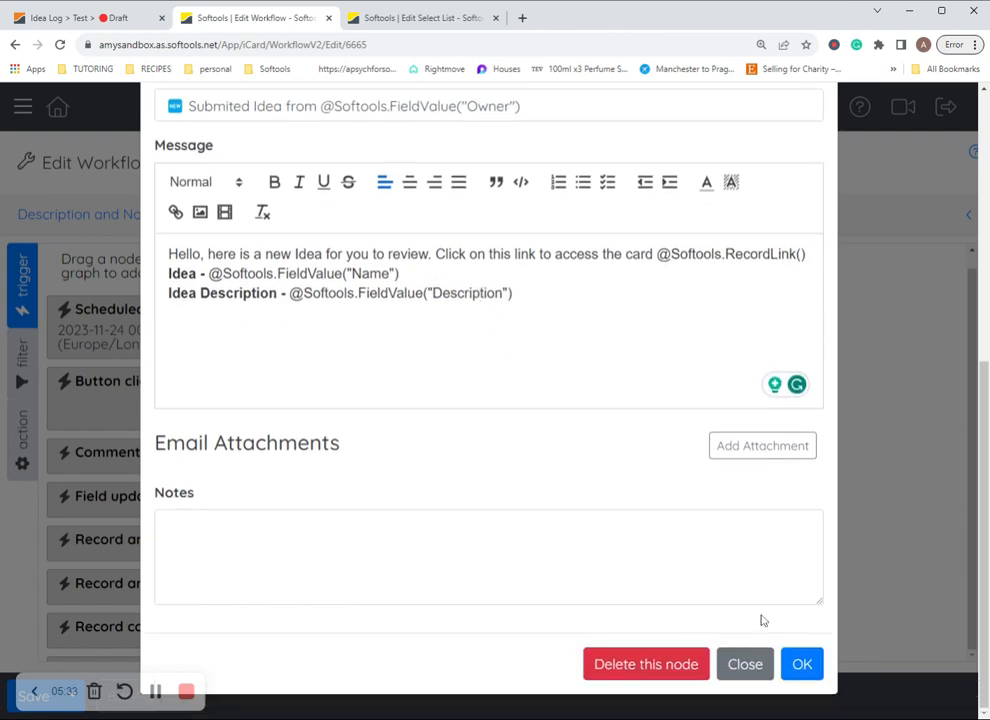
left_click(800, 663)
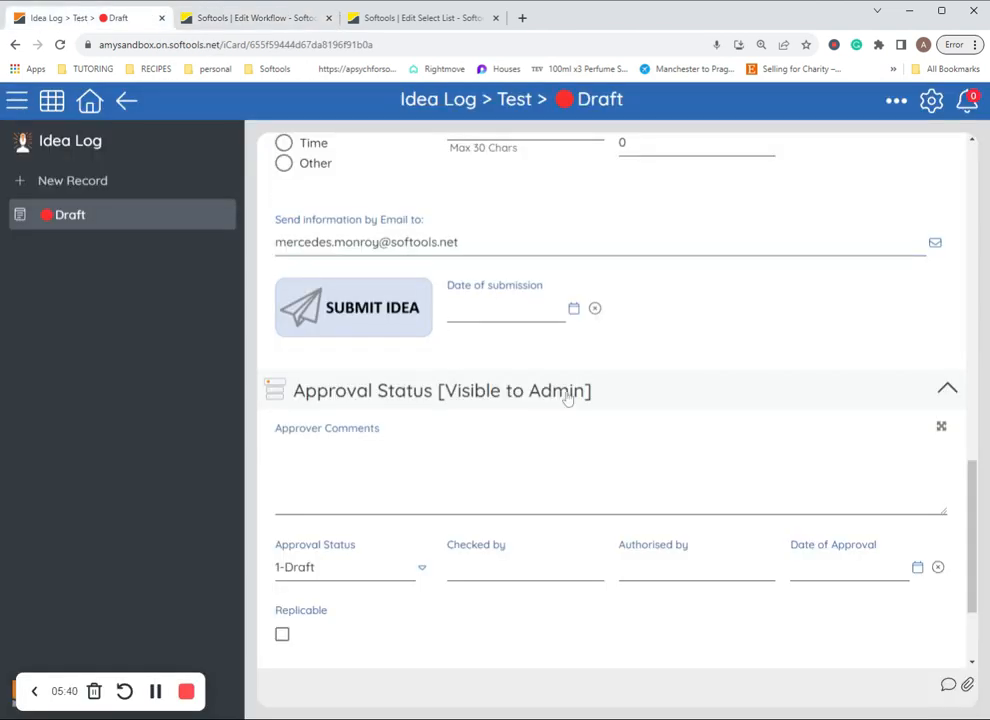
scroll(567, 399, "up", 15)
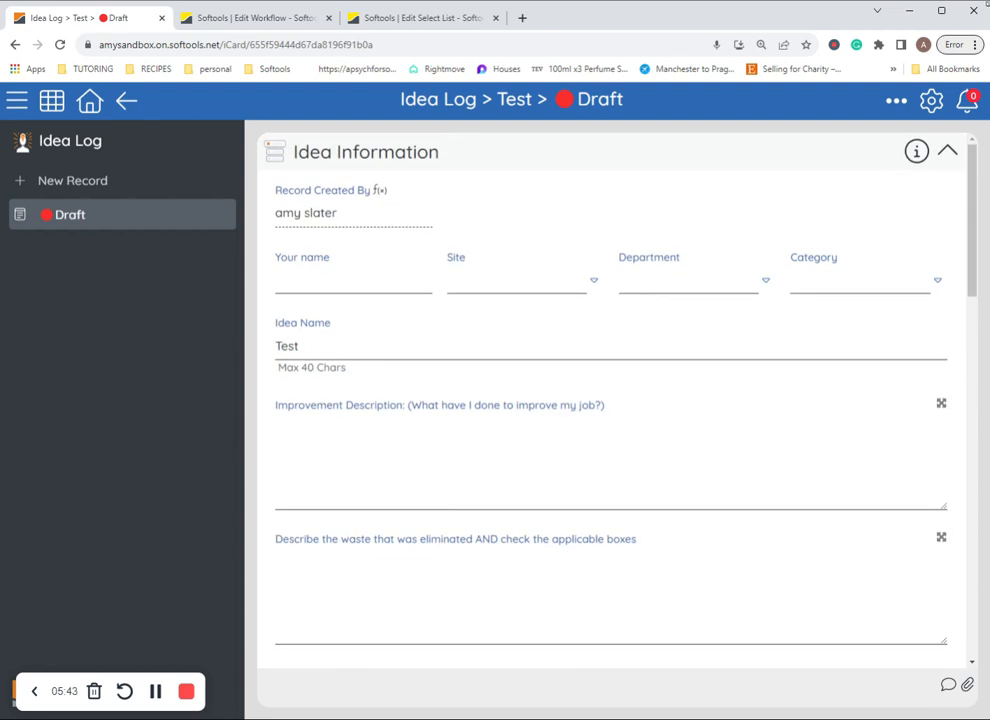
left_click(215, 18)
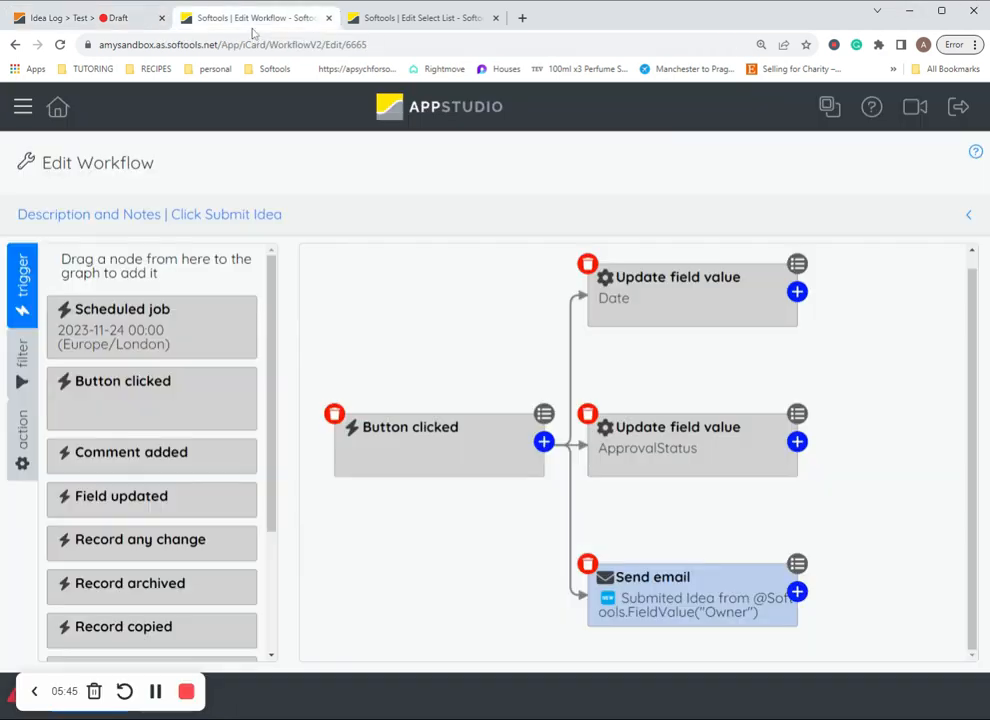
left_click(23, 110)
Refresh the draft Test record in the Idea Log and submit the idea
left_click(85, 18)
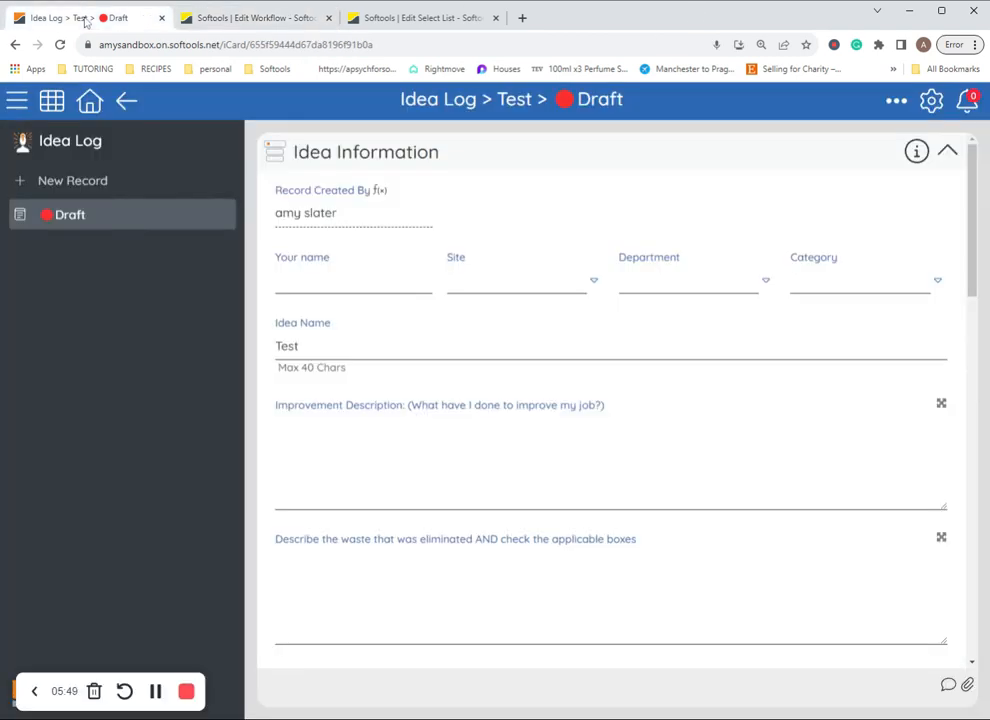
left_click(896, 101)
left_click(599, 643)
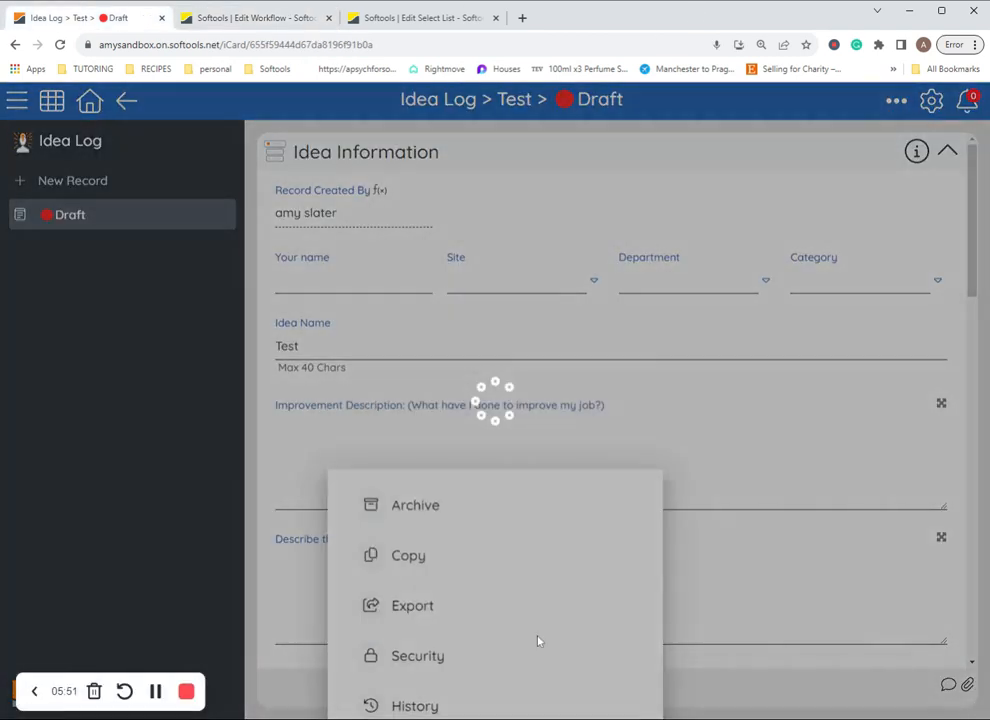
scroll(613, 484, "down", 6)
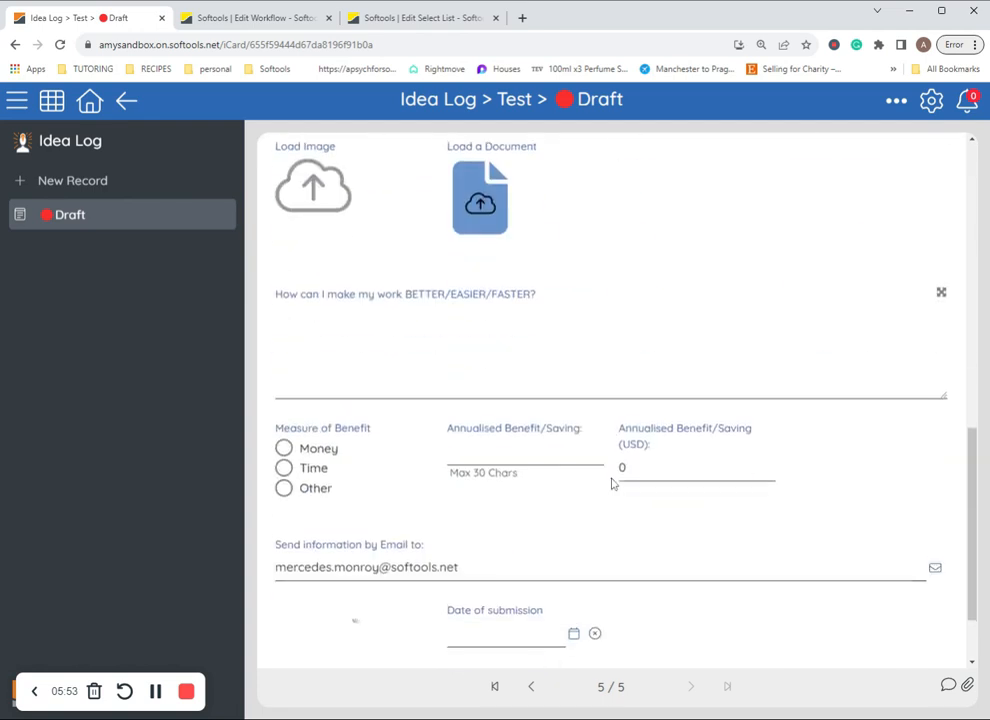
scroll(613, 484, "down", 1)
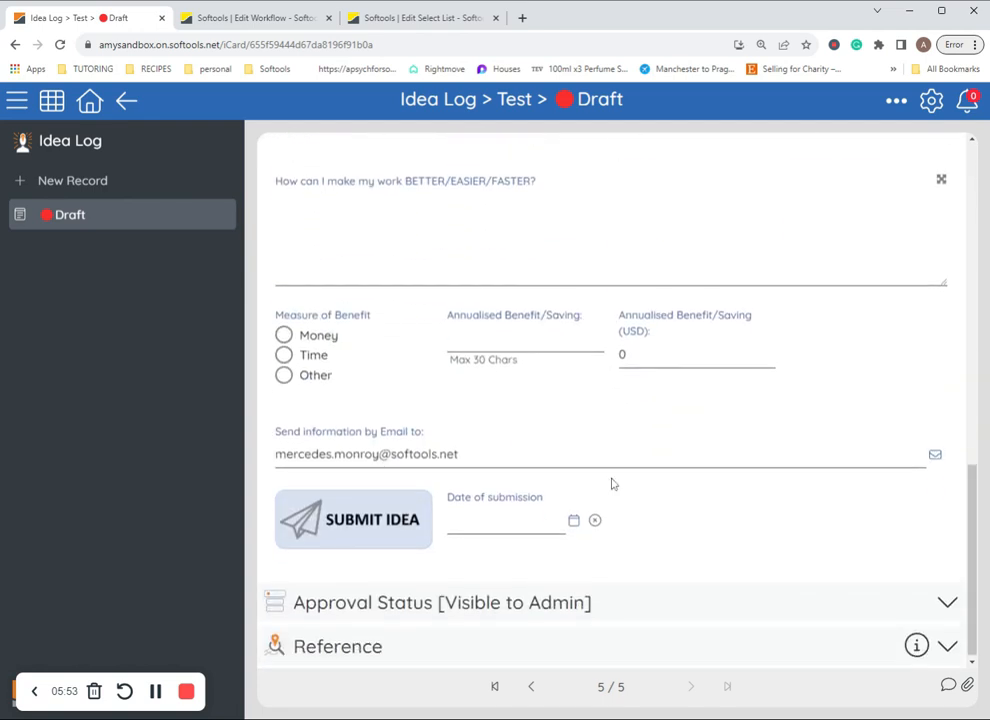
left_click(355, 531)
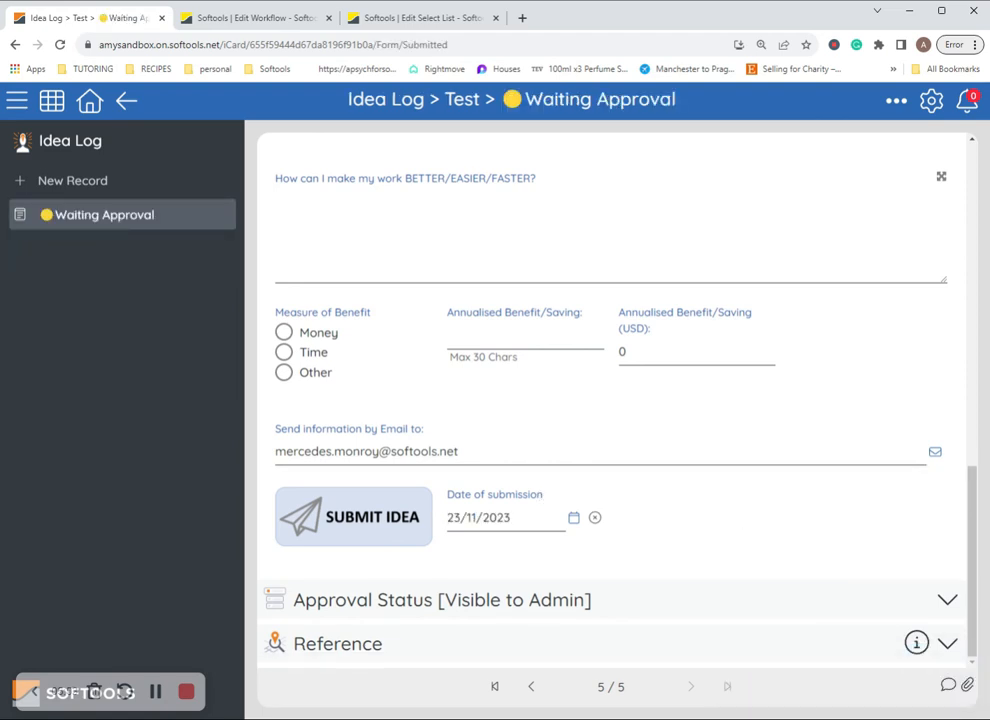
Check the Approval Status section of the submitted record and its Send information by Email to field
left_click(490, 592)
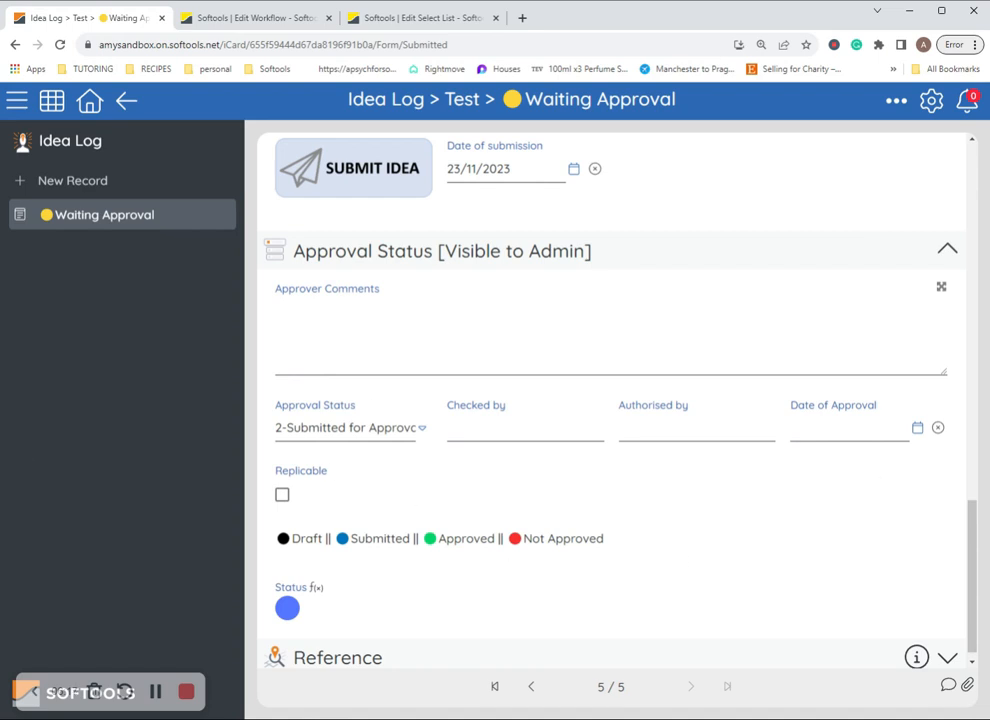
scroll(431, 298, "down", 1)
left_click(431, 251)
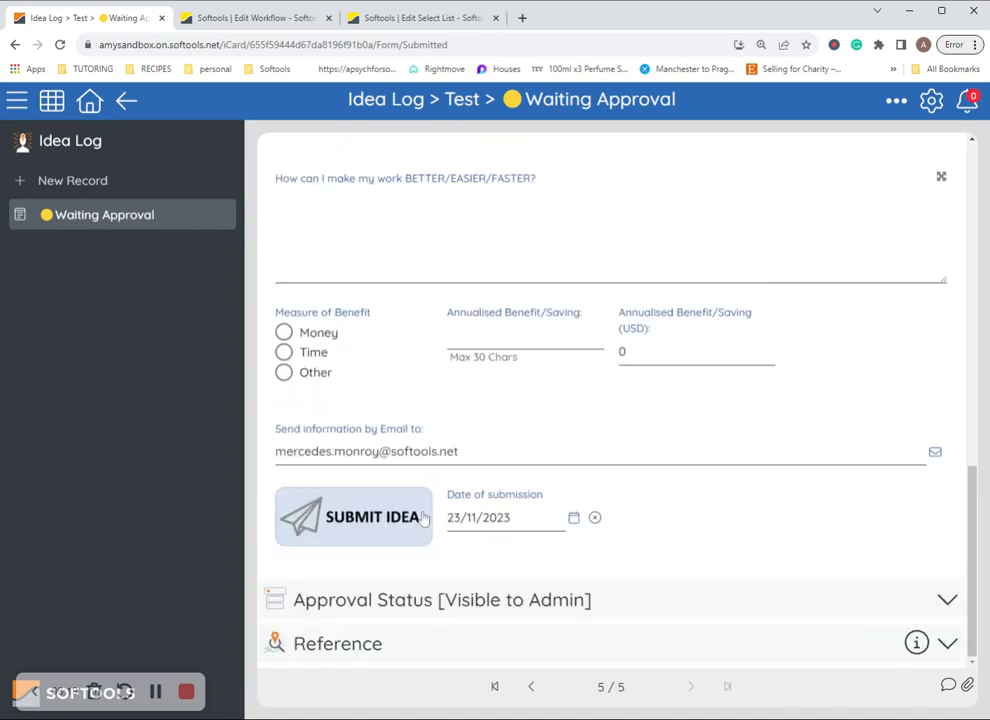
left_click_drag(460, 452, 275, 452)
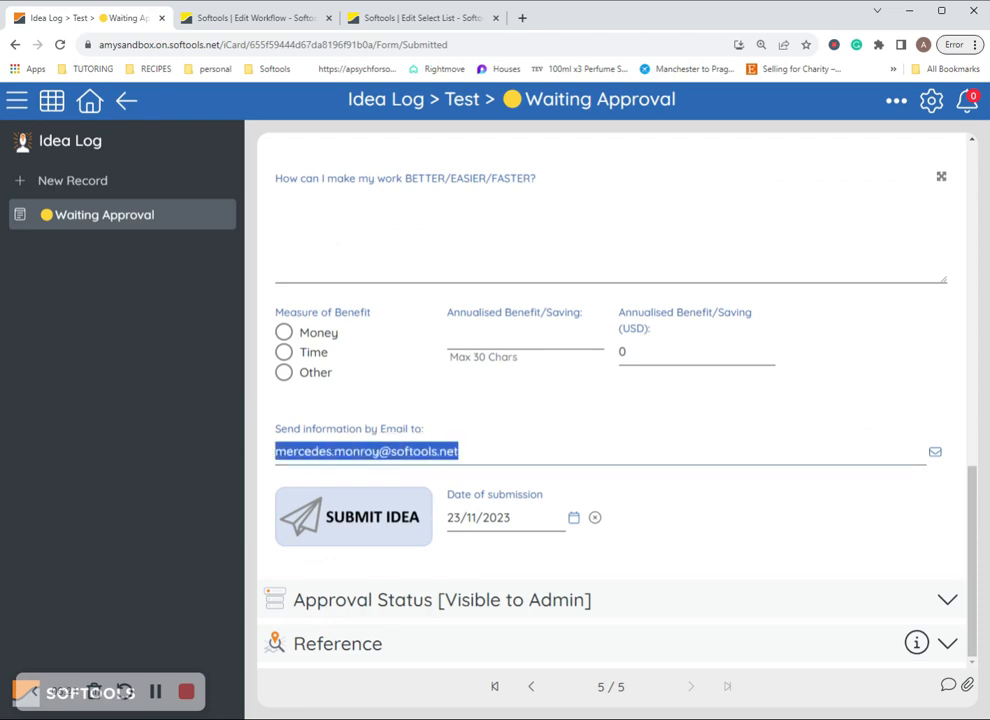
Set the submitted record's Approval Status to 3-Approved
left_click(528, 600)
scroll(544, 583, "down", 3)
left_click(376, 435)
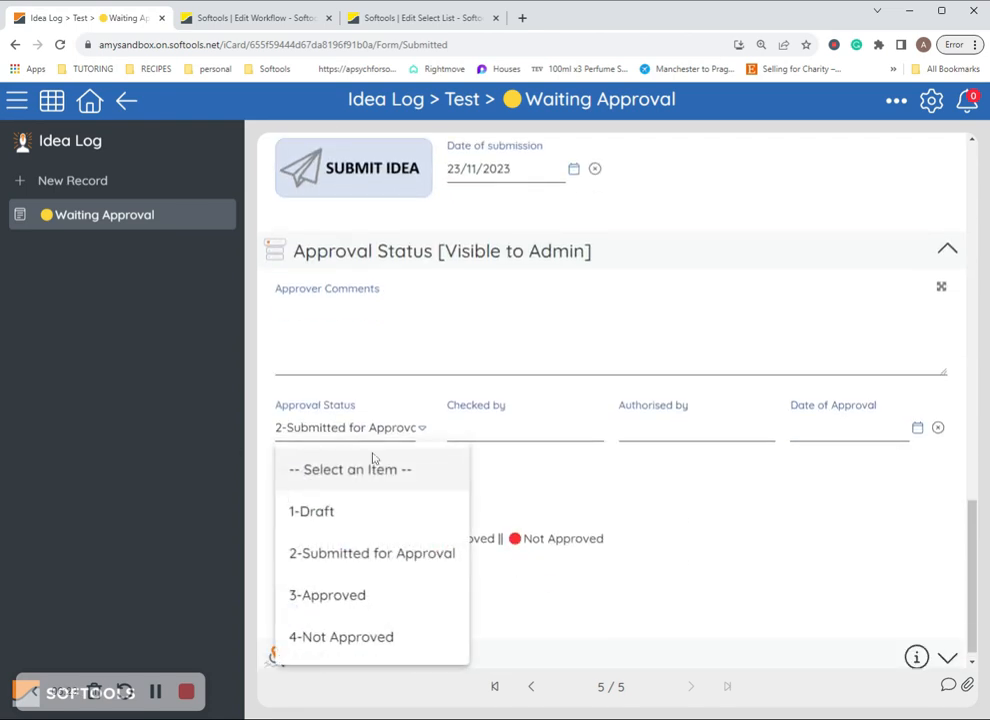
left_click(400, 607)
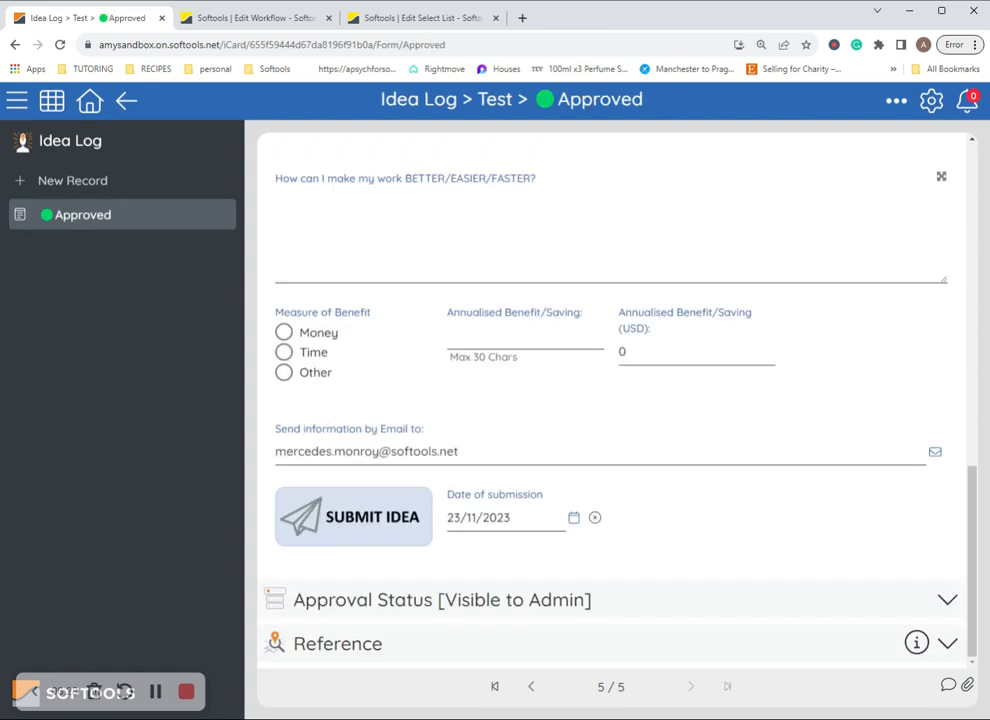
Change the record's Approval Status to 4-Not Approved
left_click(420, 600)
scroll(413, 605, "down", 3)
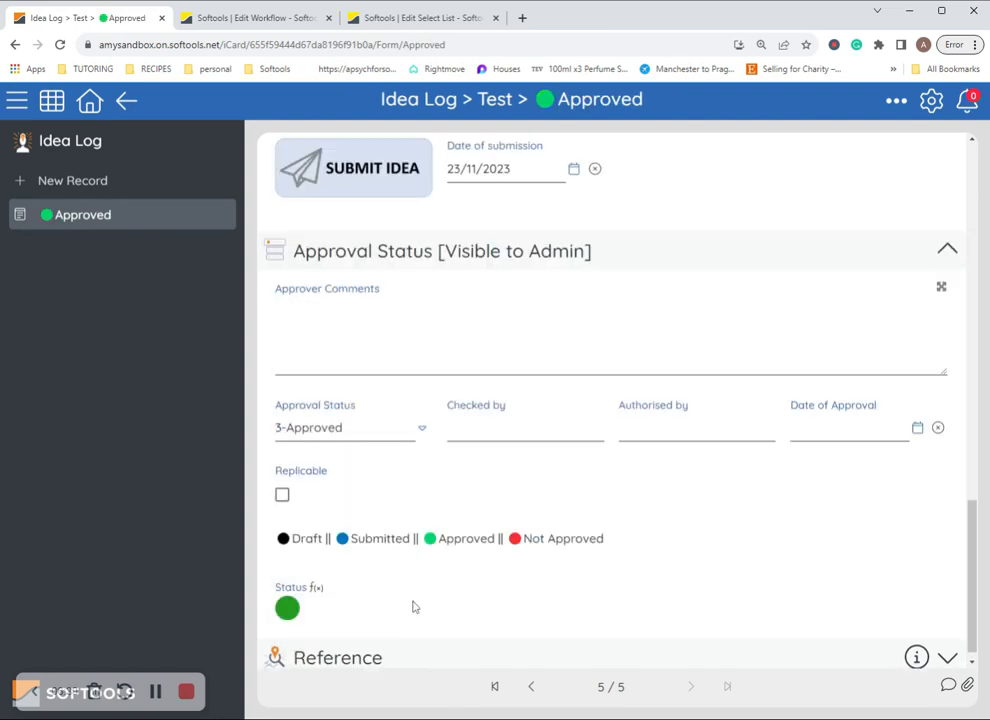
left_click(380, 413)
left_click(404, 626)
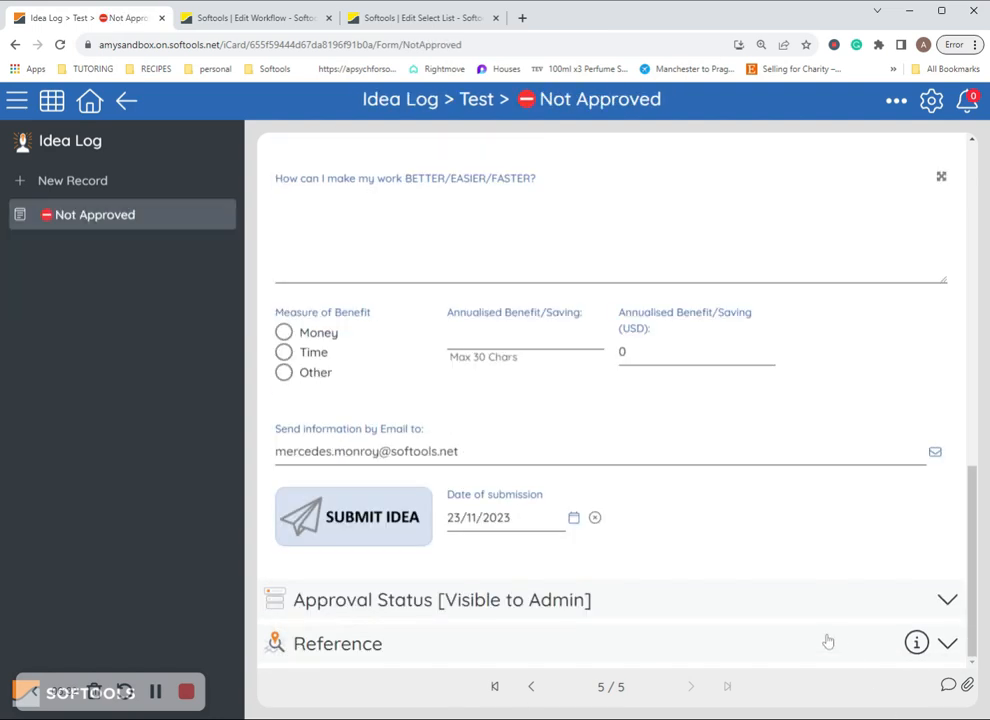
Expand the Approval Status section of the record and open Approver Comments for entry
left_click(681, 610)
scroll(683, 610, "down", 3)
left_click(410, 316)
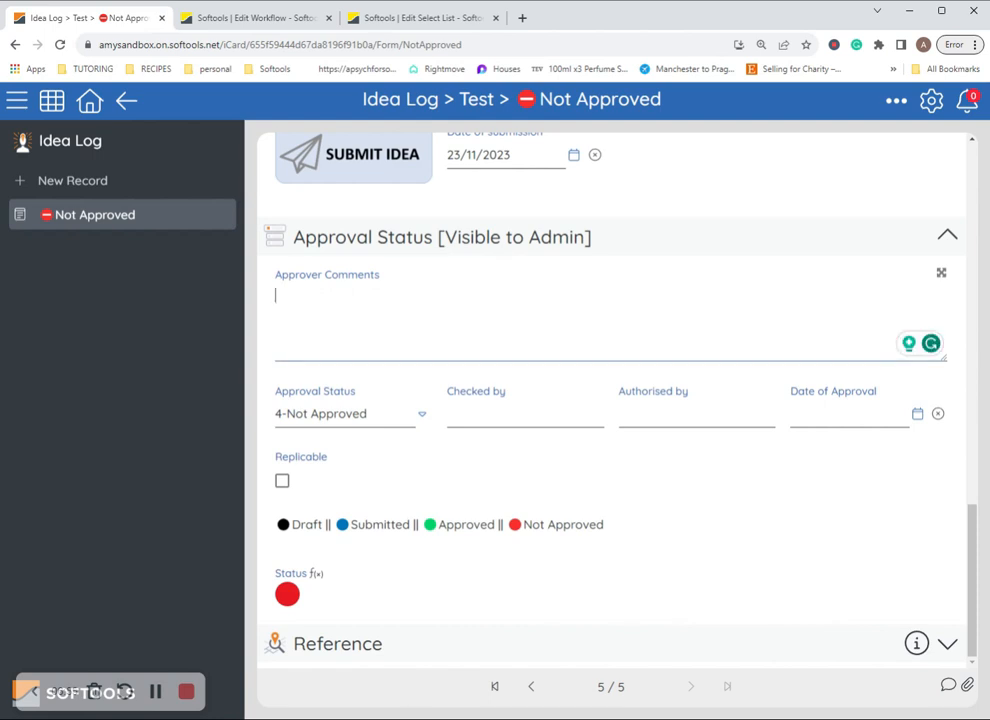